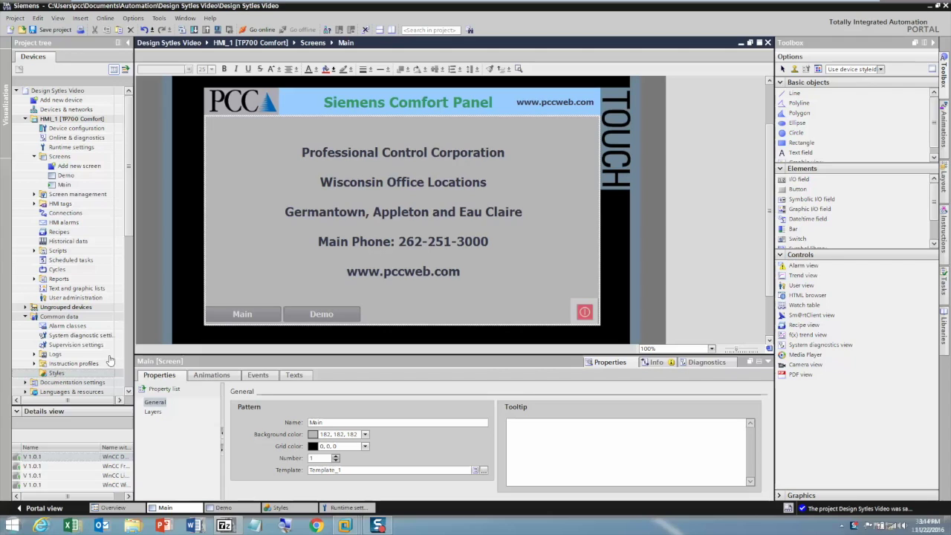
Step: Open the project's Styles editor from Common data
left_click(67, 318)
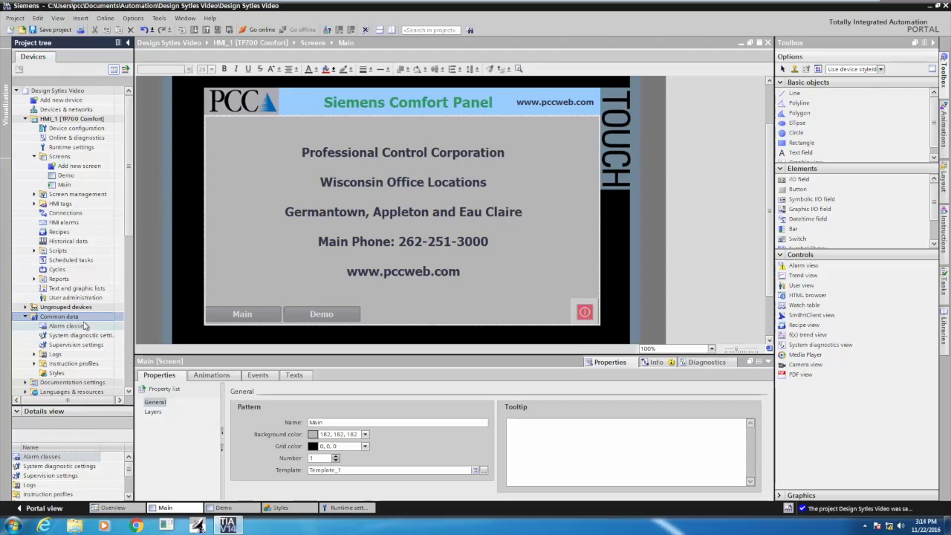
left_click(61, 374)
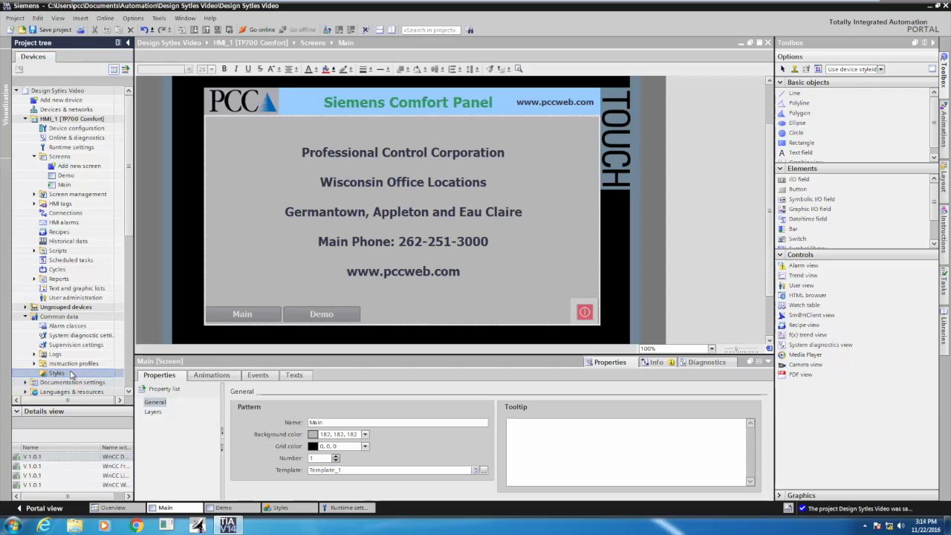
right_click(70, 373)
left_click(90, 378)
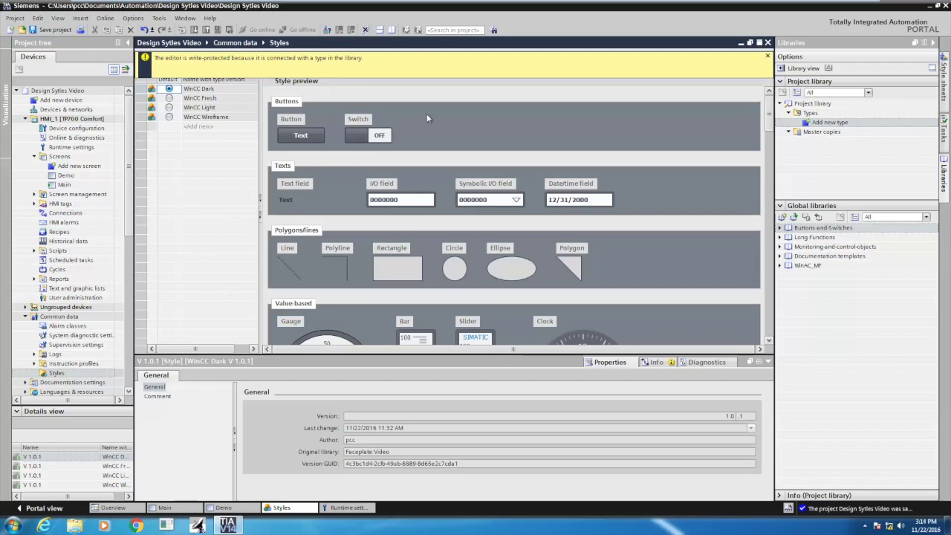
Step: Try WinCC Fresh, WinCC Light and WinCC Wireframe as the default style to compare their previews, and restore WinCC Dark
left_click(170, 98)
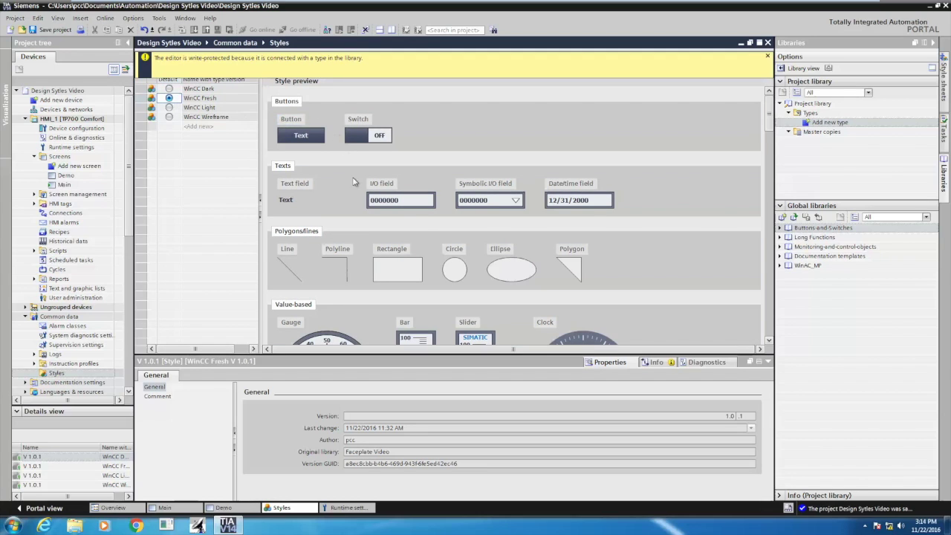
left_click(173, 108)
left_click(169, 116)
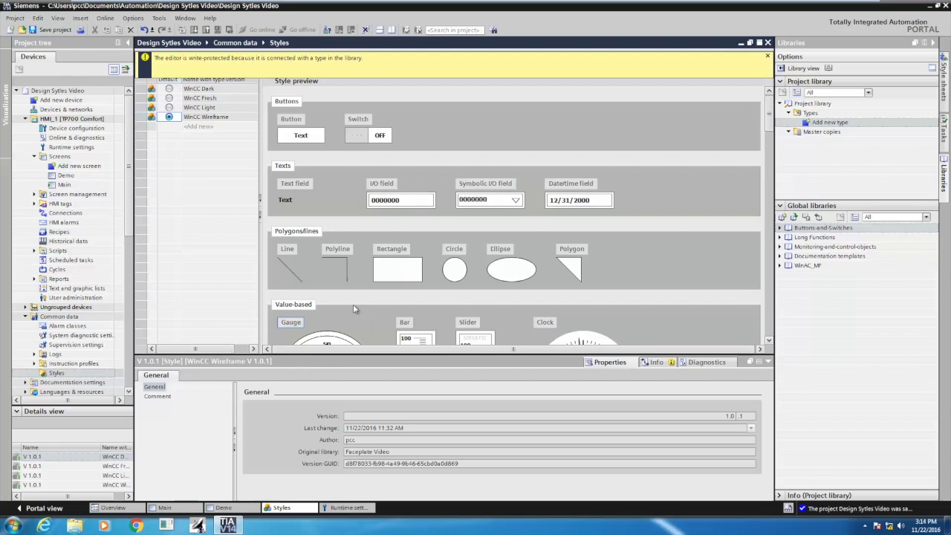
left_click(169, 88)
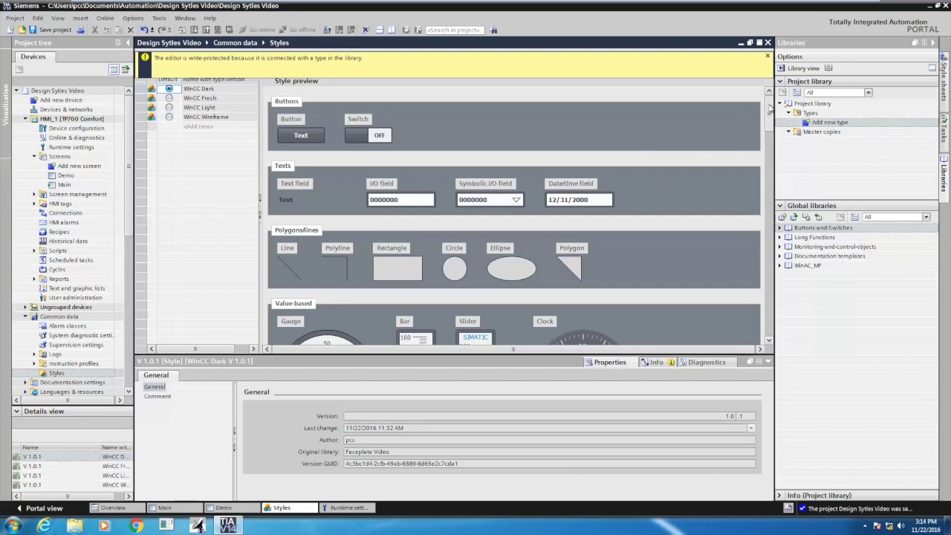
left_click_drag(770, 108, 801, 83)
Step: In HMI_1's runtime settings, turn off the project default style, view the selectable device styles without choosing one, and turn the default back on
left_click(62, 147)
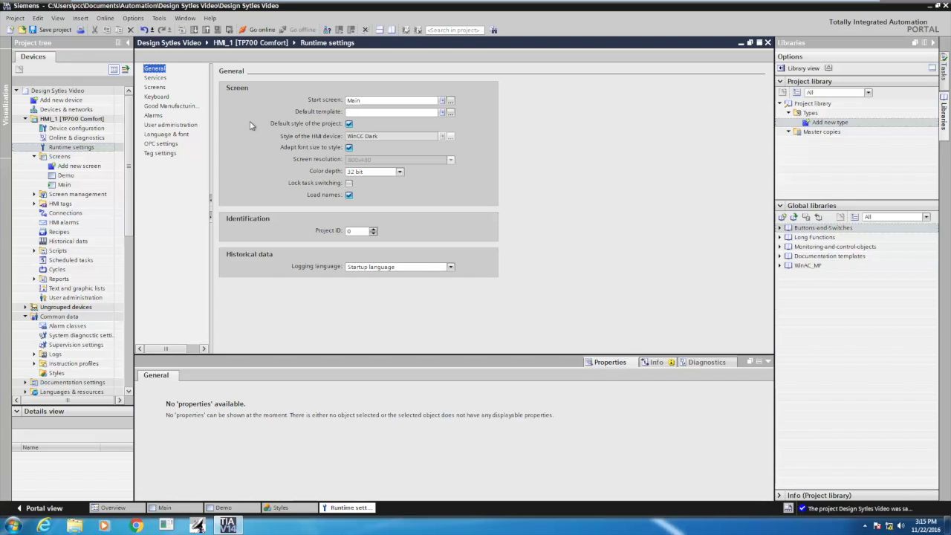
left_click(349, 124)
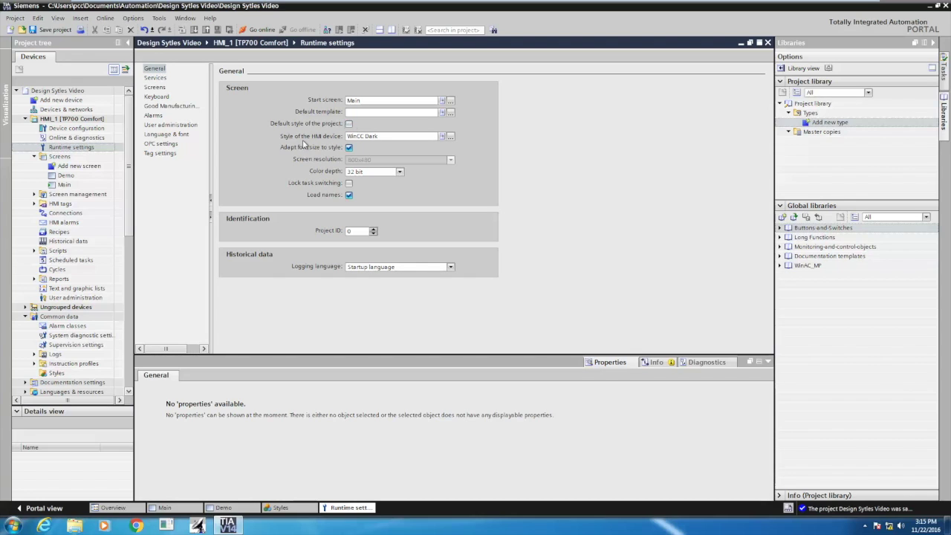
left_click(450, 136)
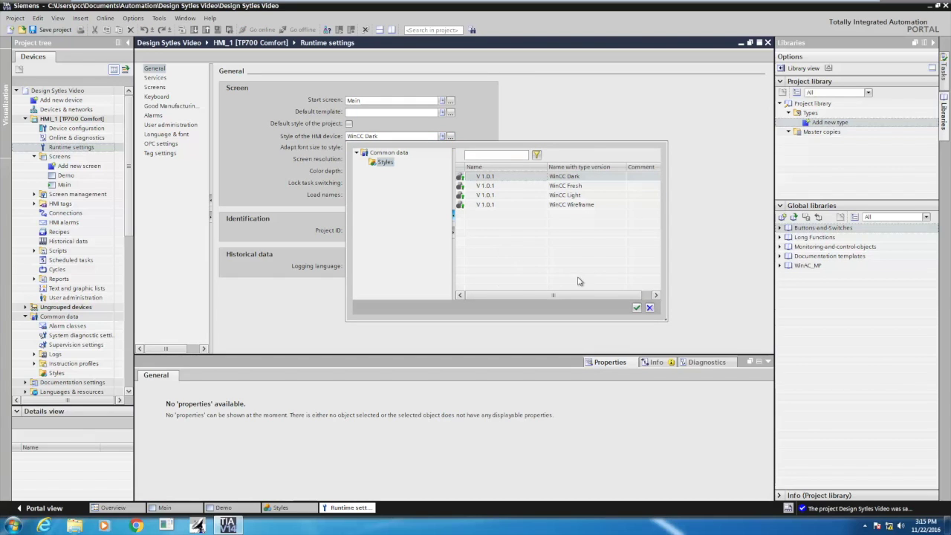
left_click(650, 308)
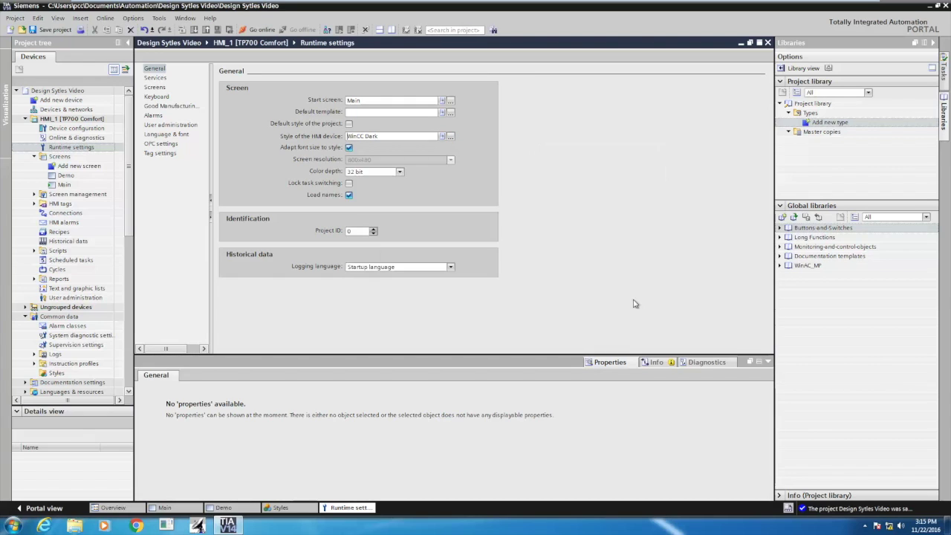
left_click(349, 123)
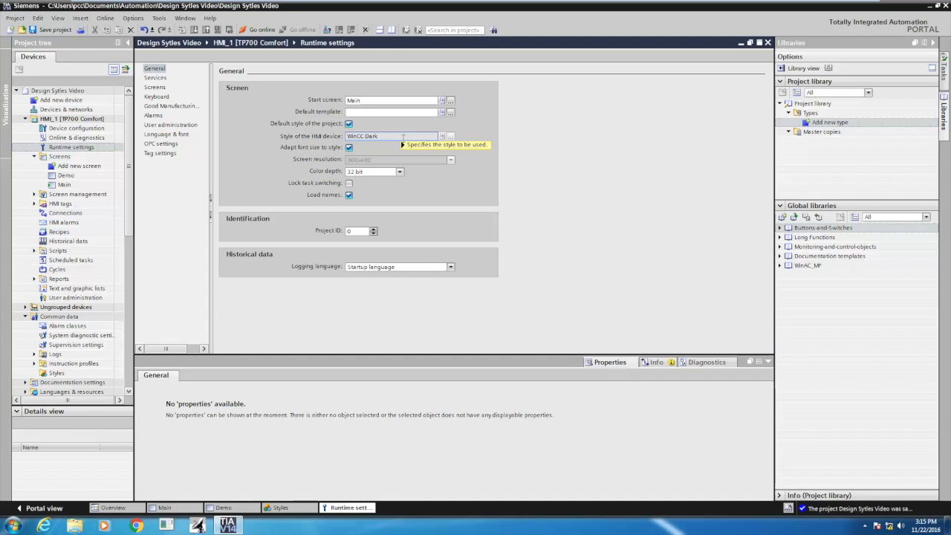
mouse_move(403, 137)
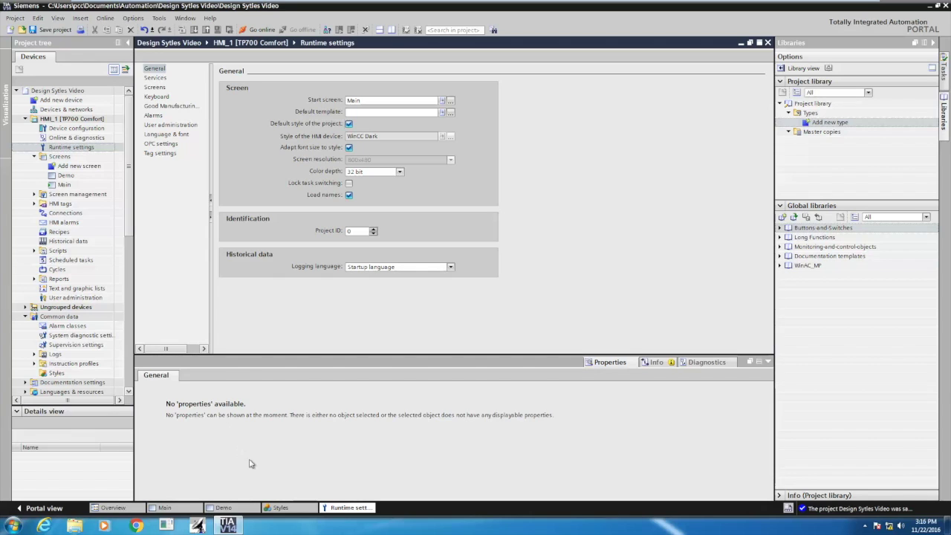
Step: On the Demo screen, add a button below the heading using the Dark default values for new objects
left_click(237, 508)
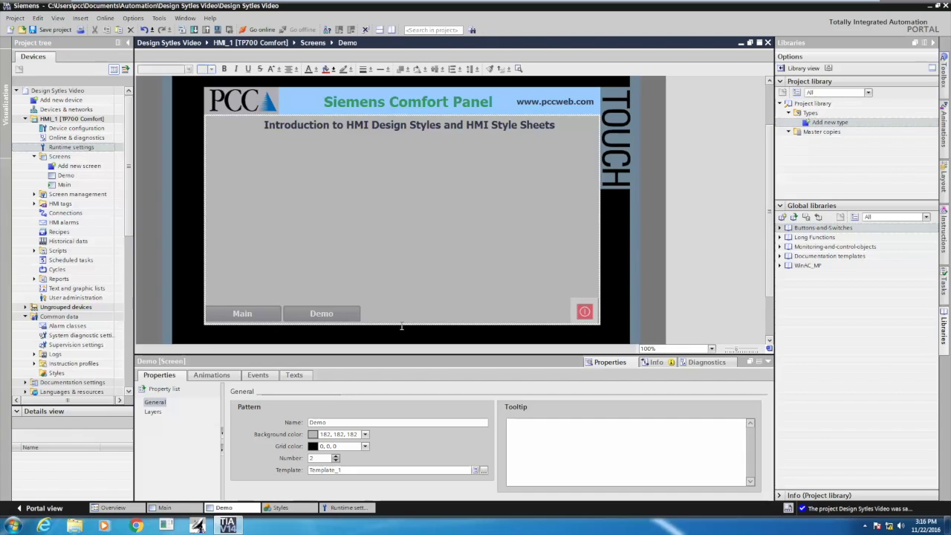
left_click(944, 77)
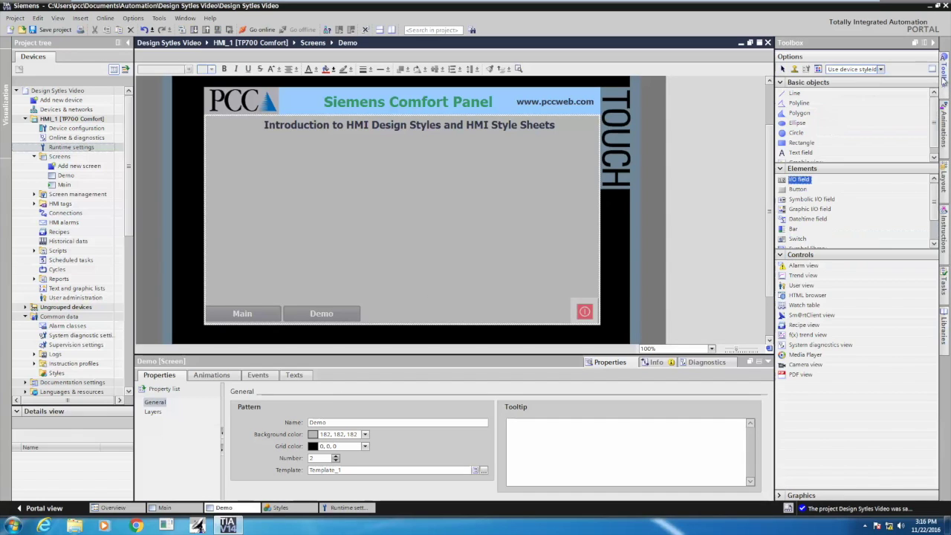
left_click(881, 69)
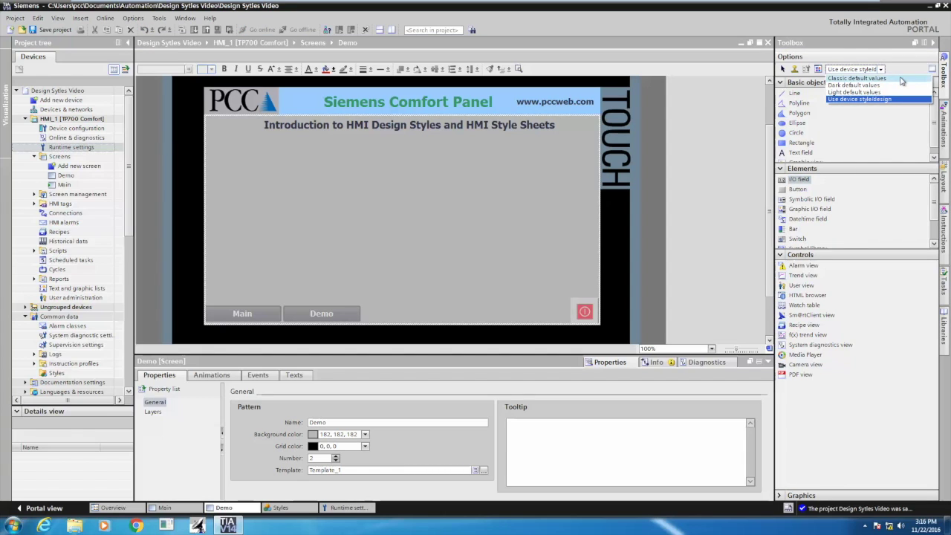
left_click(853, 85)
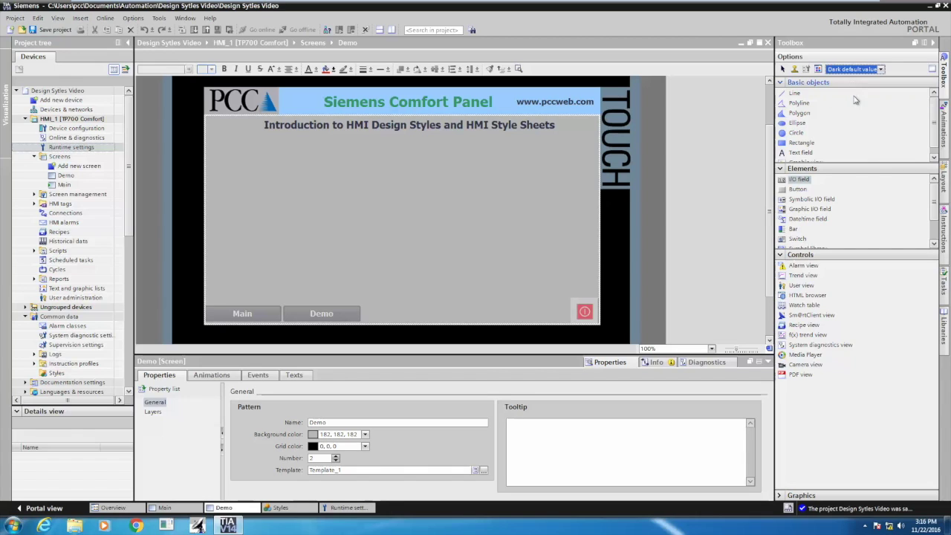
left_click(800, 189)
left_click_drag(801, 191, 242, 151)
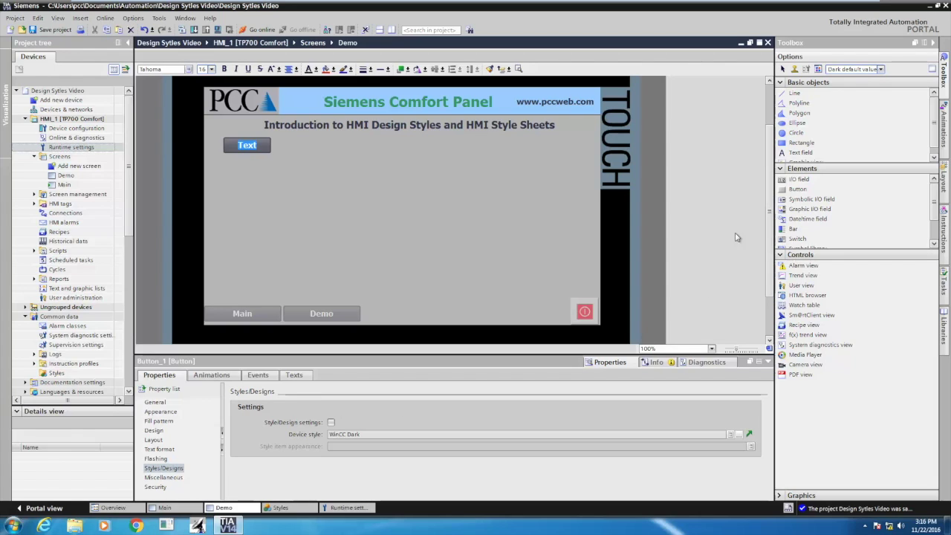
Step: Switch new objects to the device style/design and add a second button directly below the first one
left_click(881, 69)
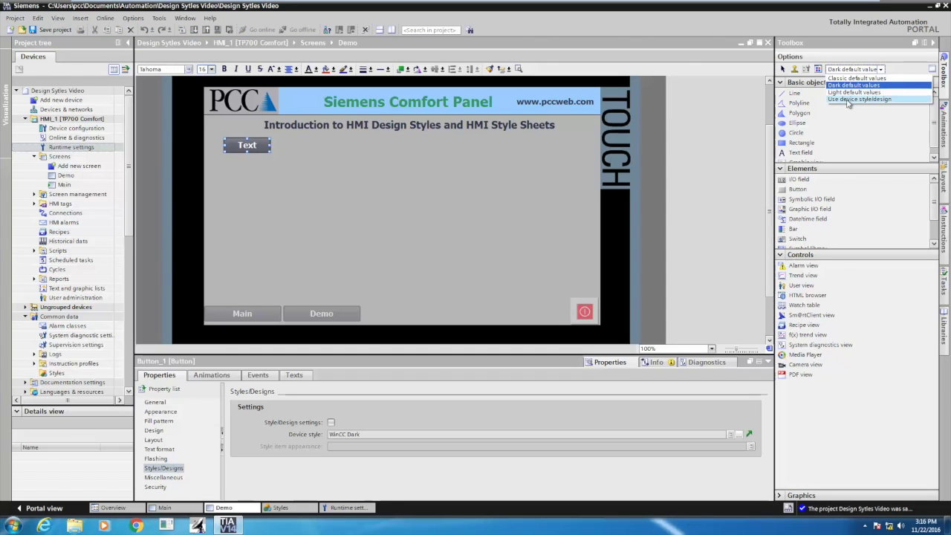
left_click(848, 100)
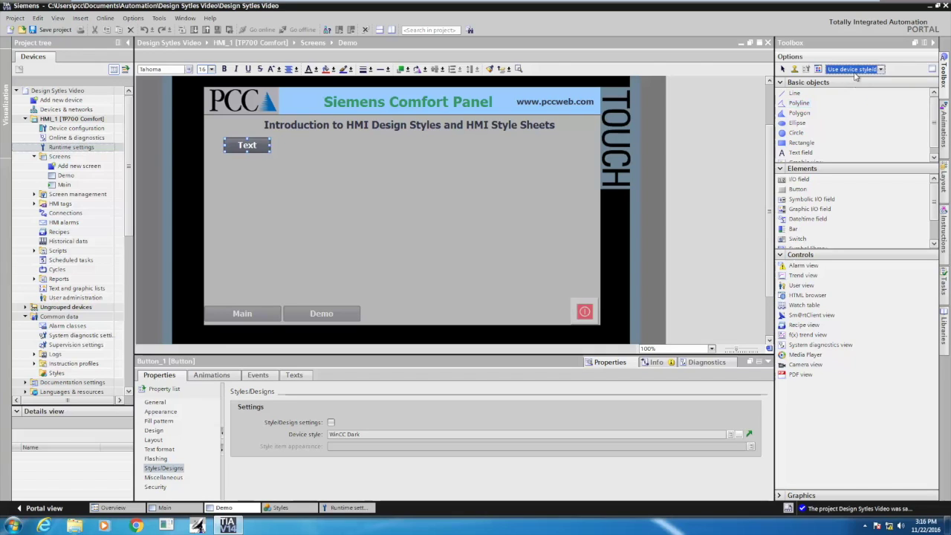
left_click(799, 191)
left_click_drag(798, 192, 248, 168)
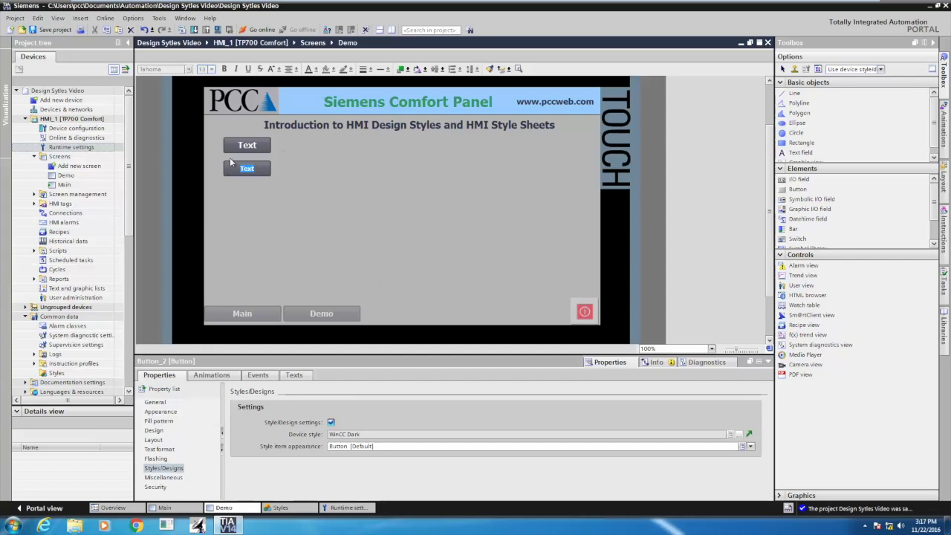
Step: Split the editor area vertically to show the Demo screen and the Styles editor side by side
left_click(390, 31)
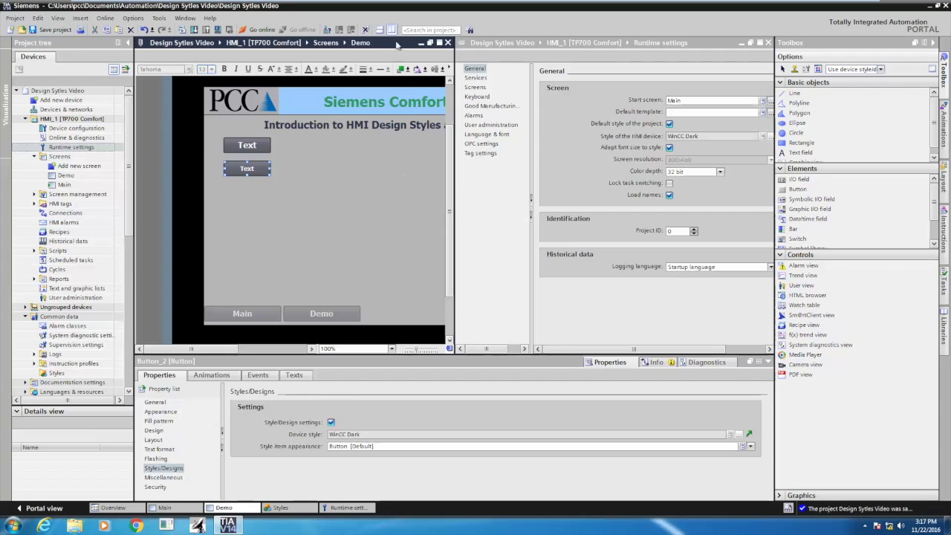
left_click(302, 511)
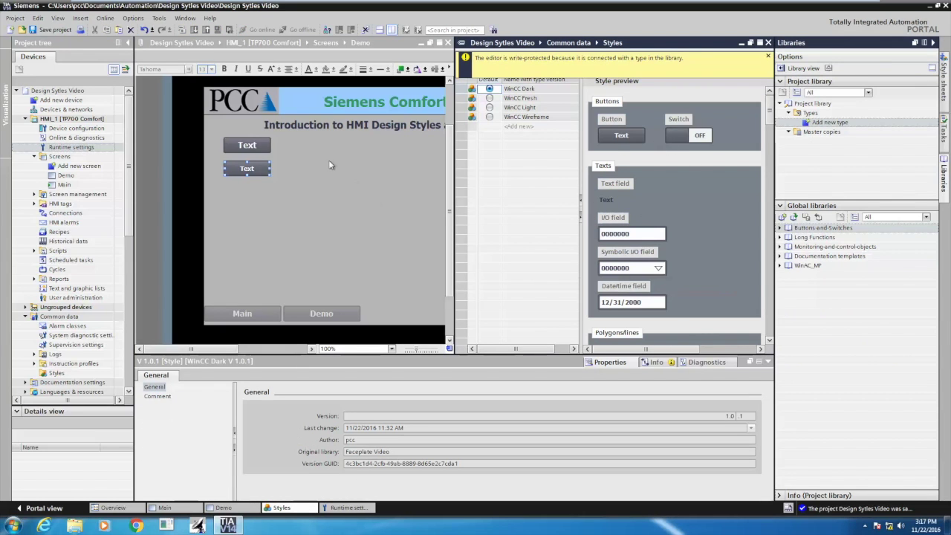
left_click(339, 185)
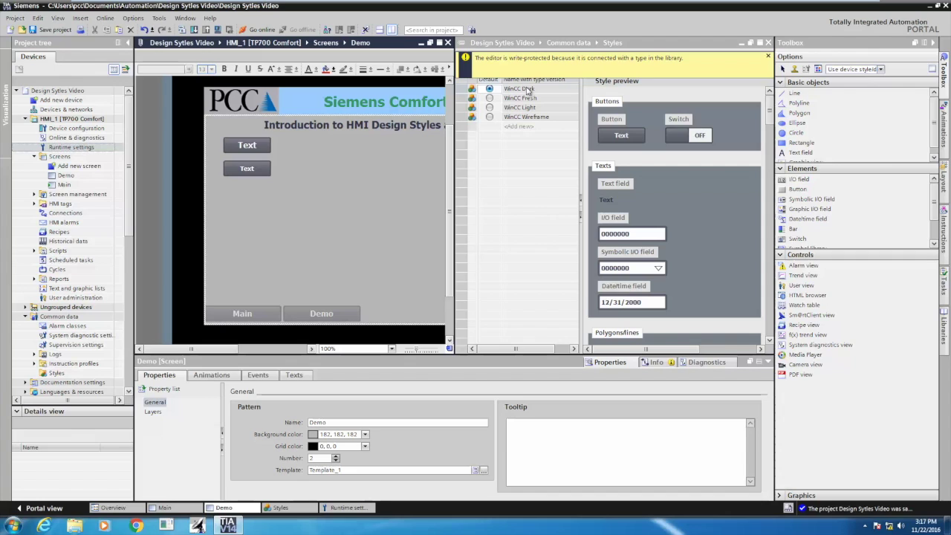
Step: Try WinCC Fresh and WinCC Light as the default style against the Demo buttons, restore WinCC Dark, and end the split view
left_click(489, 99)
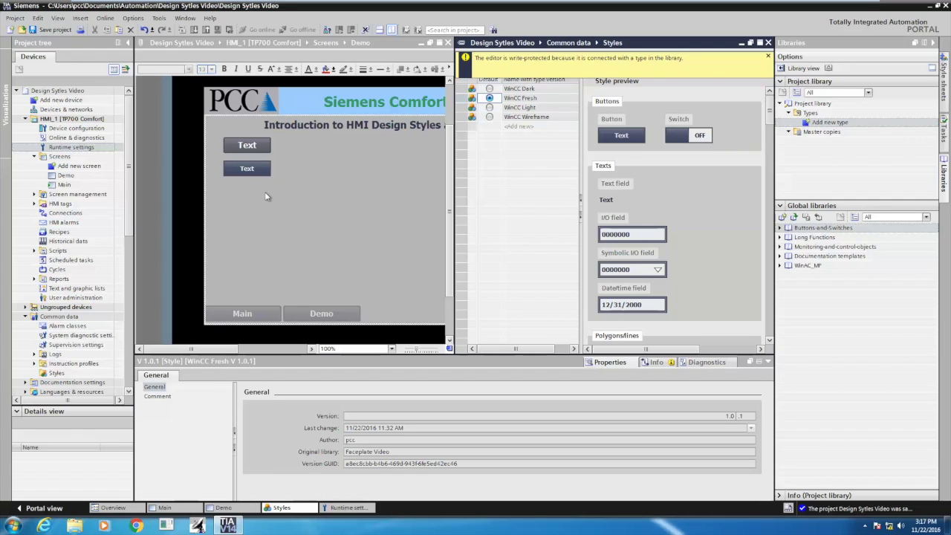
left_click(489, 107)
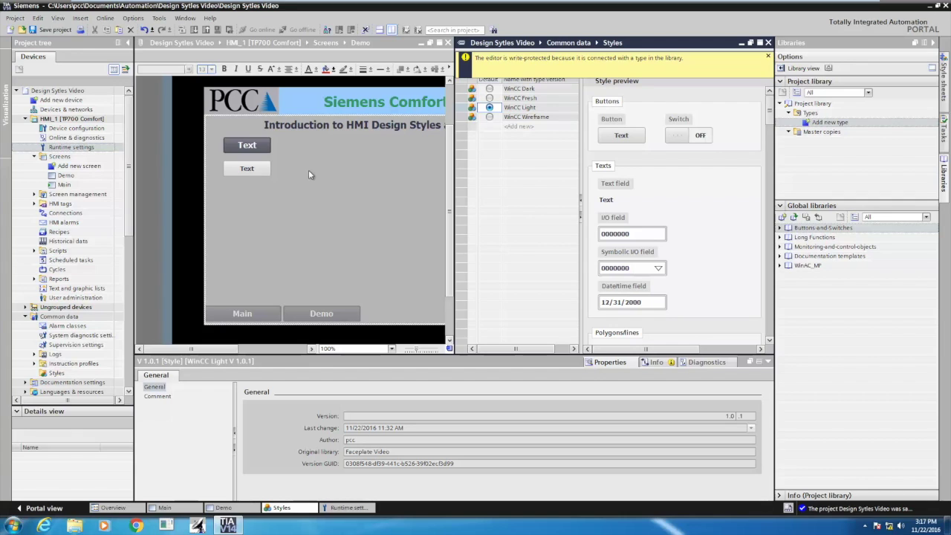
left_click(490, 89)
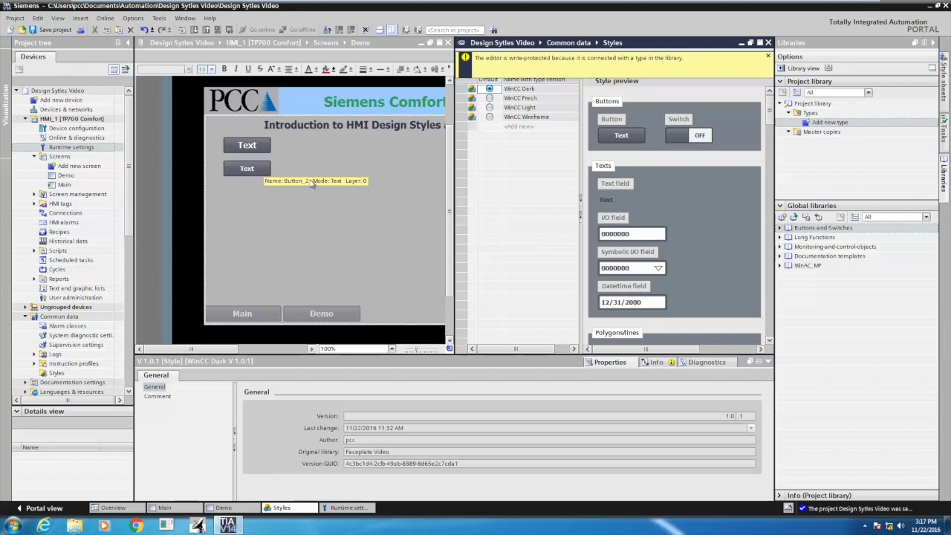
left_click(392, 30)
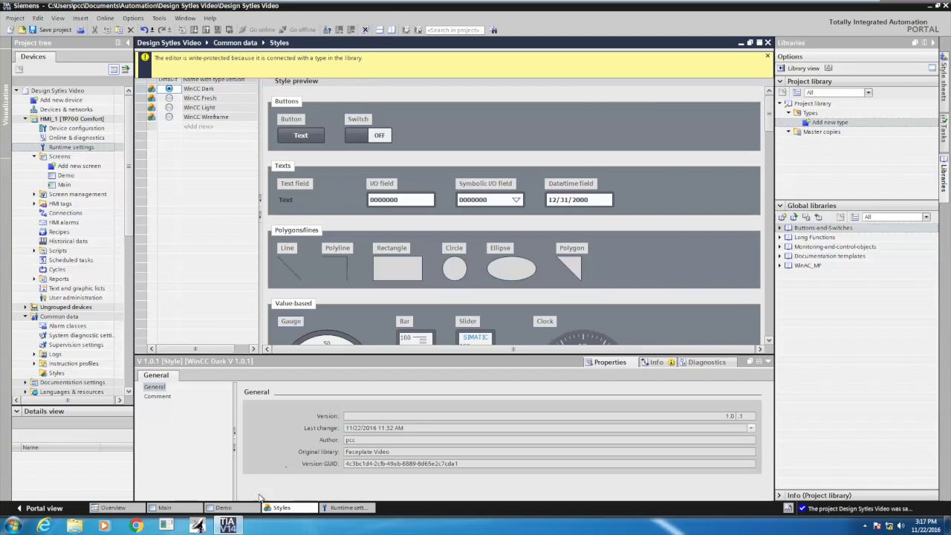
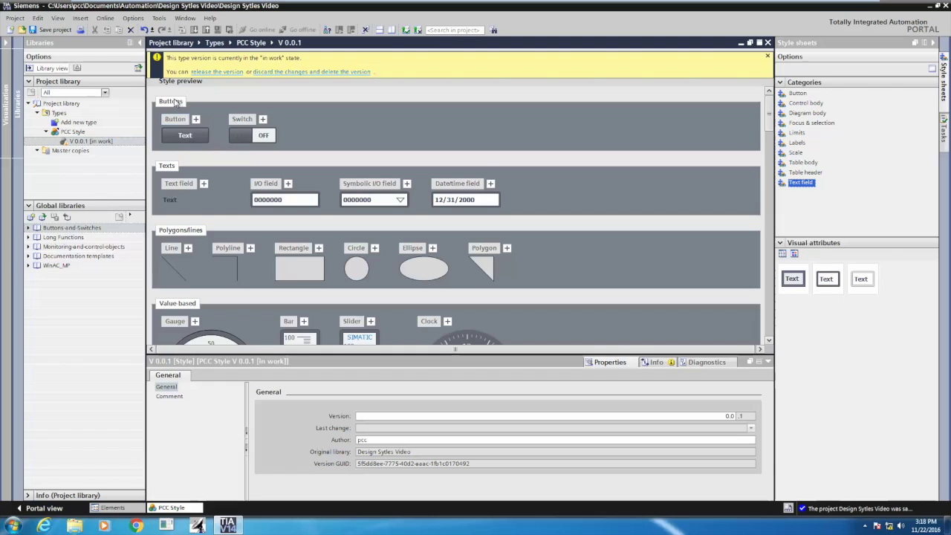
Step: Set the font size of the Button style item in PCC Style to 16
left_click(177, 135)
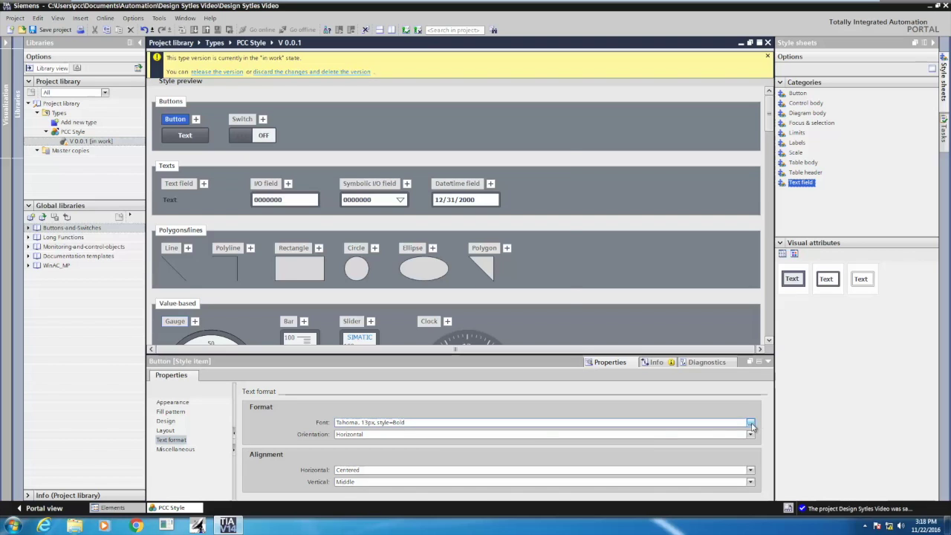
left_click(751, 424)
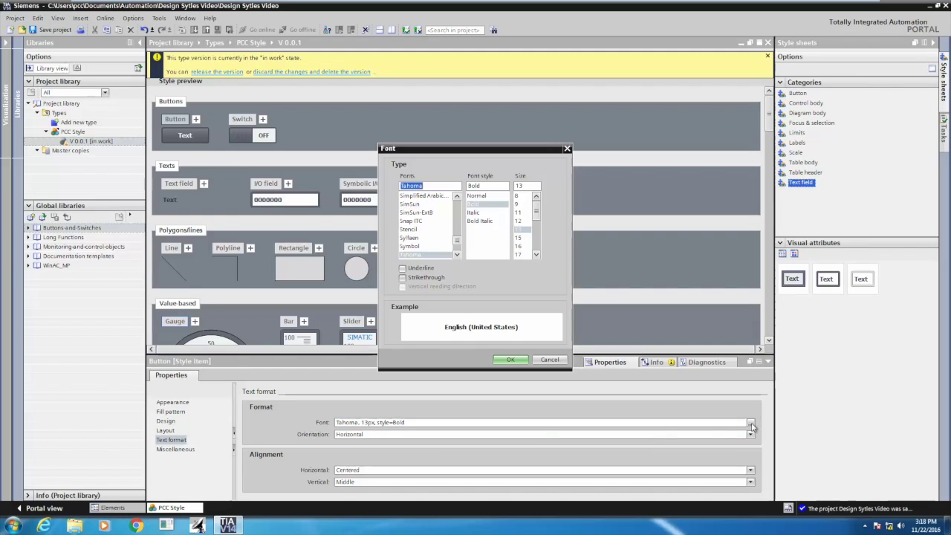
left_click(520, 247)
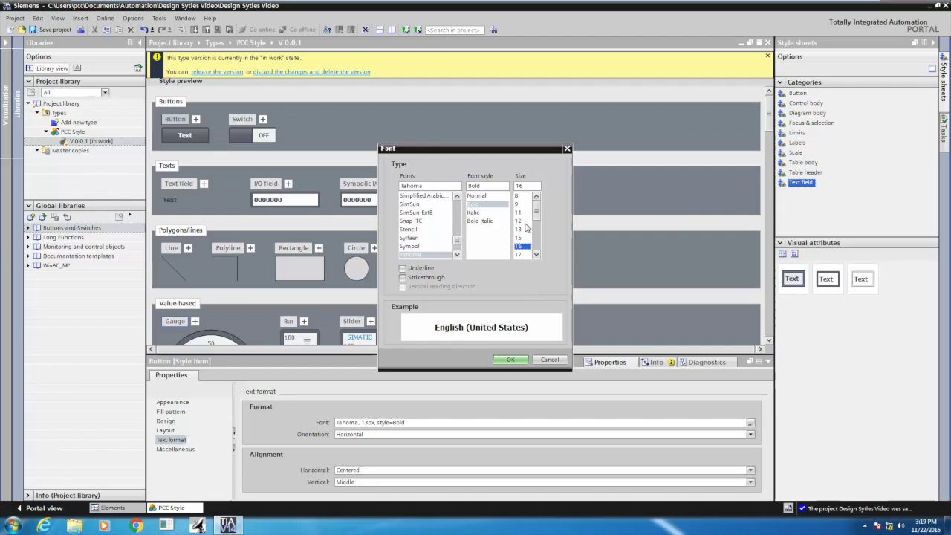
left_click(516, 362)
Step: Set the text color of the Button style item in PCC Style to magenta (255, 0, 255)
left_click(176, 403)
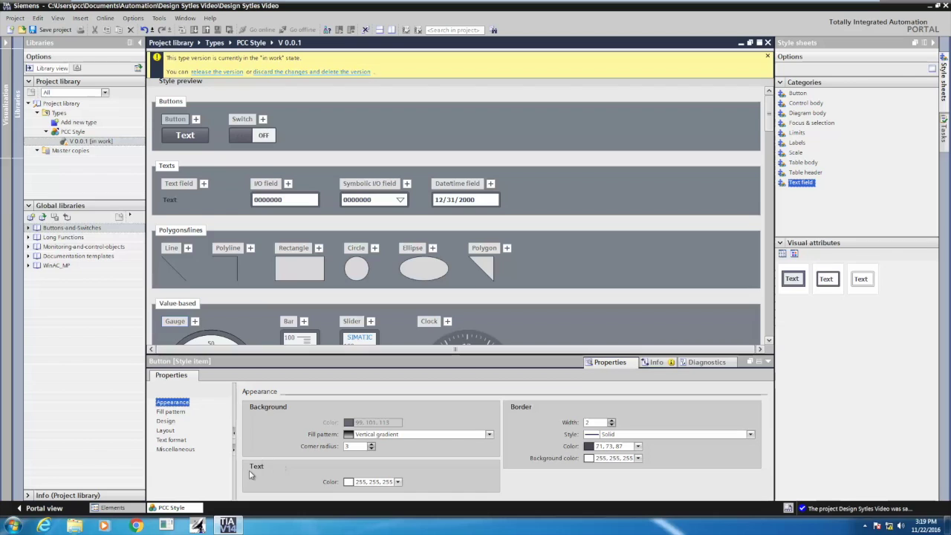
left_click(398, 481)
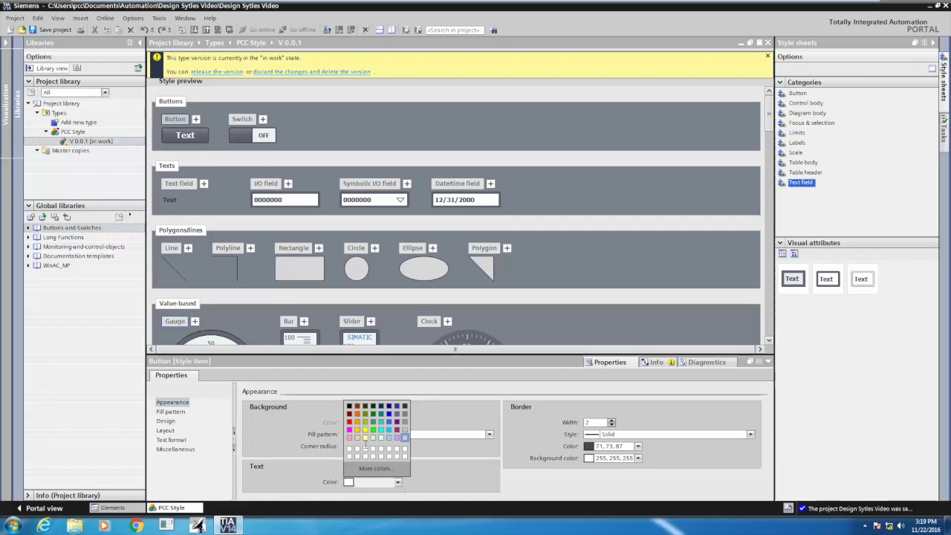
left_click(349, 430)
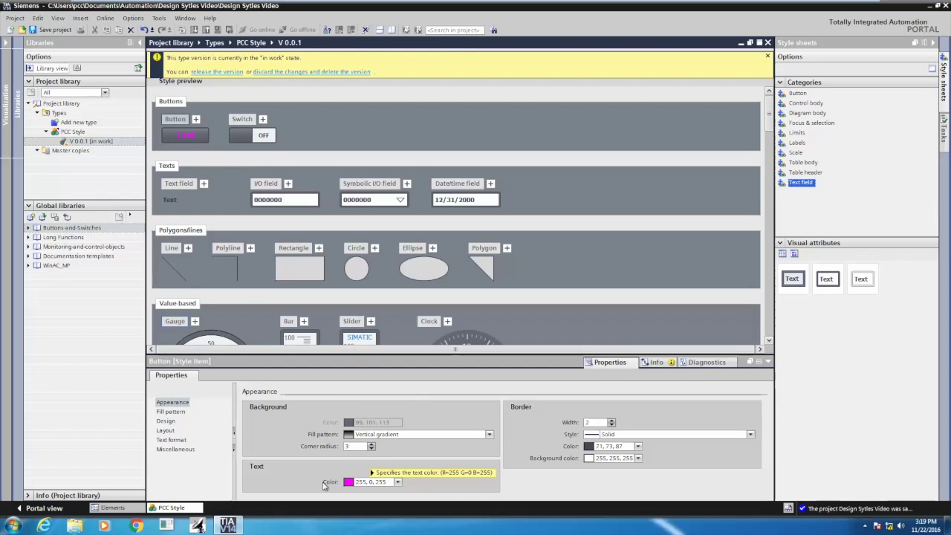
Step: Set the text color of the Text field style item in PCC Style to magenta (255, 0, 255)
left_click(178, 184)
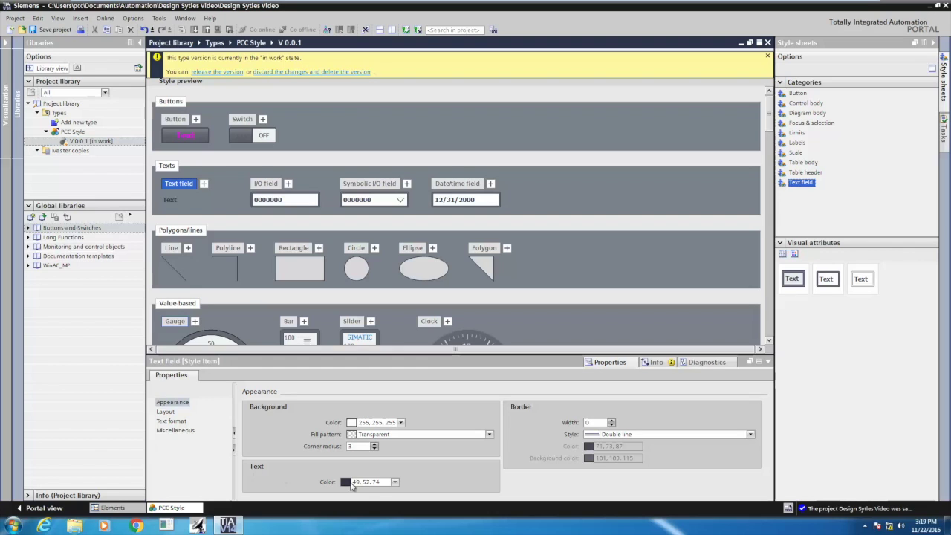
left_click(394, 482)
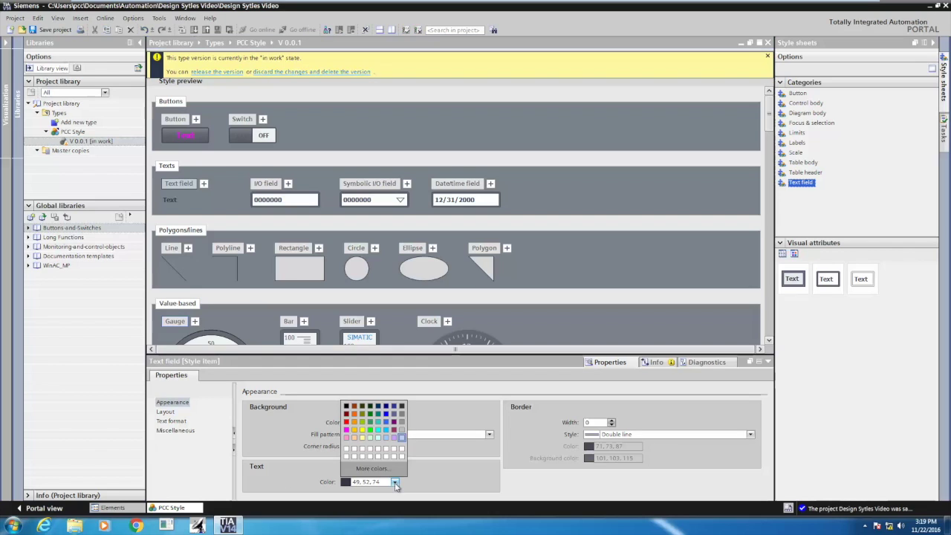
left_click(346, 430)
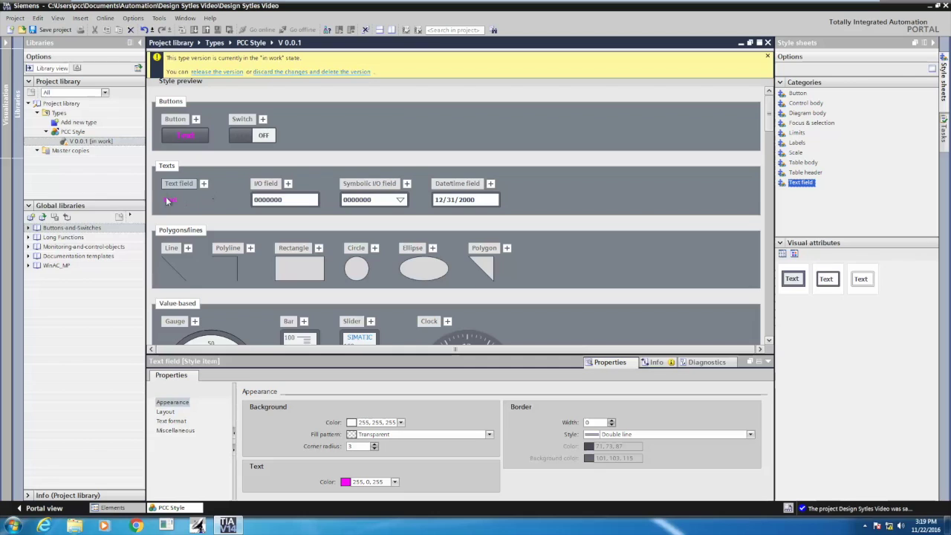
Step: Set the Text field style item's font size to 16 and its horizontal alignment to Centered
left_click(172, 421)
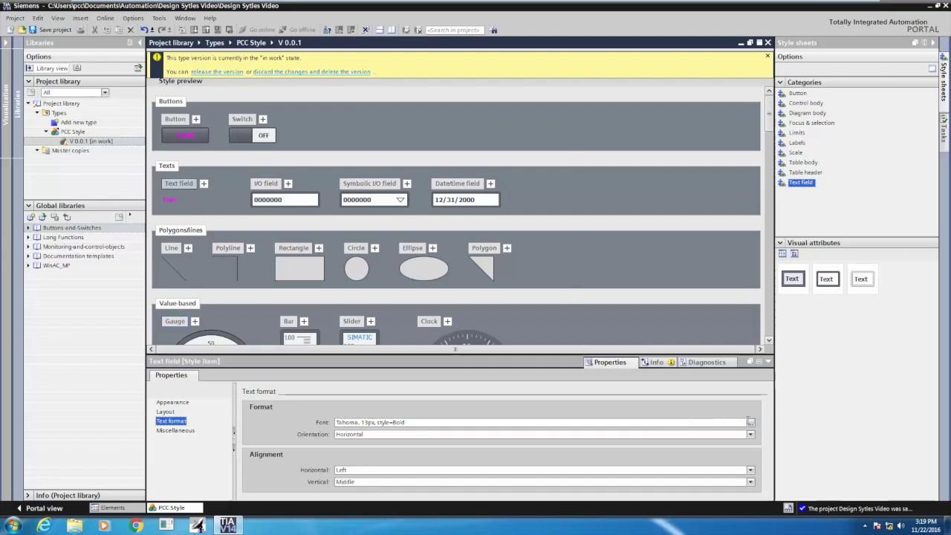
left_click(751, 422)
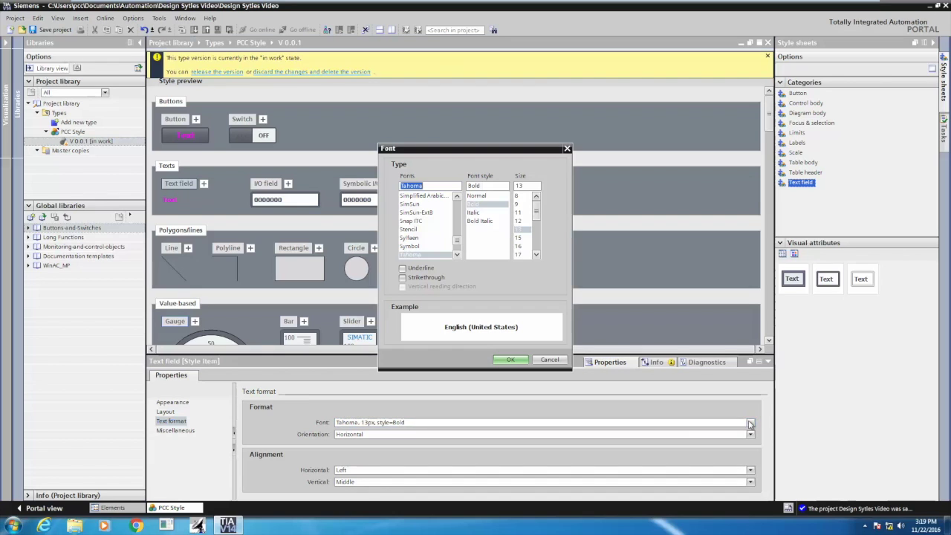
left_click(519, 246)
left_click(511, 360)
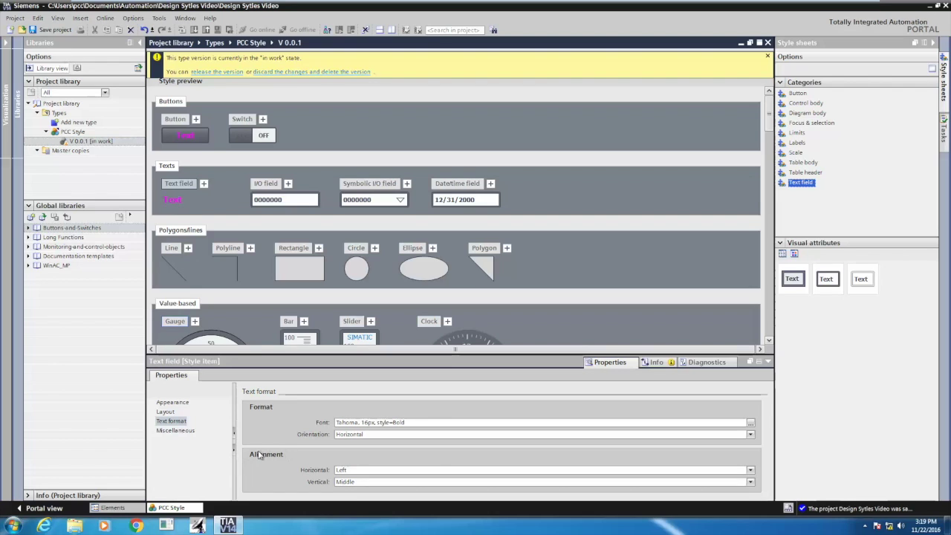
left_click(750, 470)
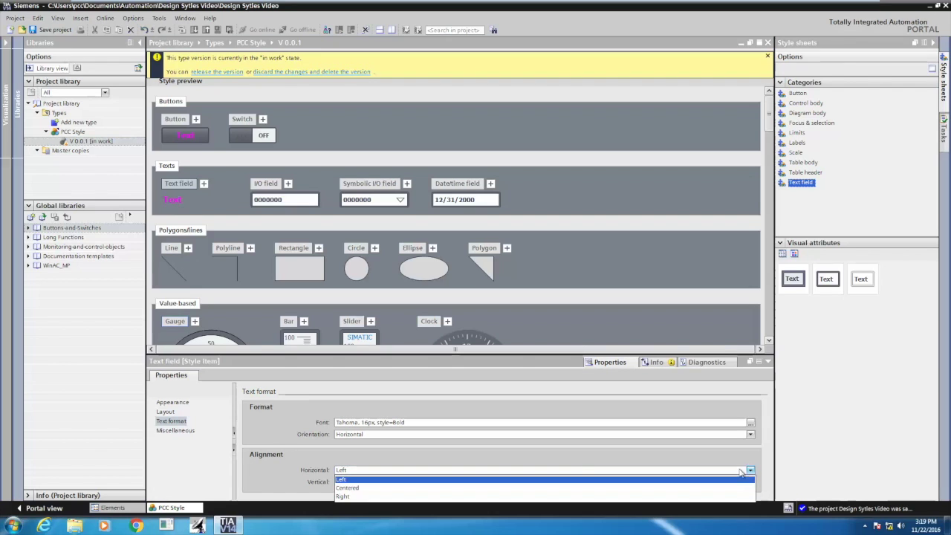
left_click(349, 488)
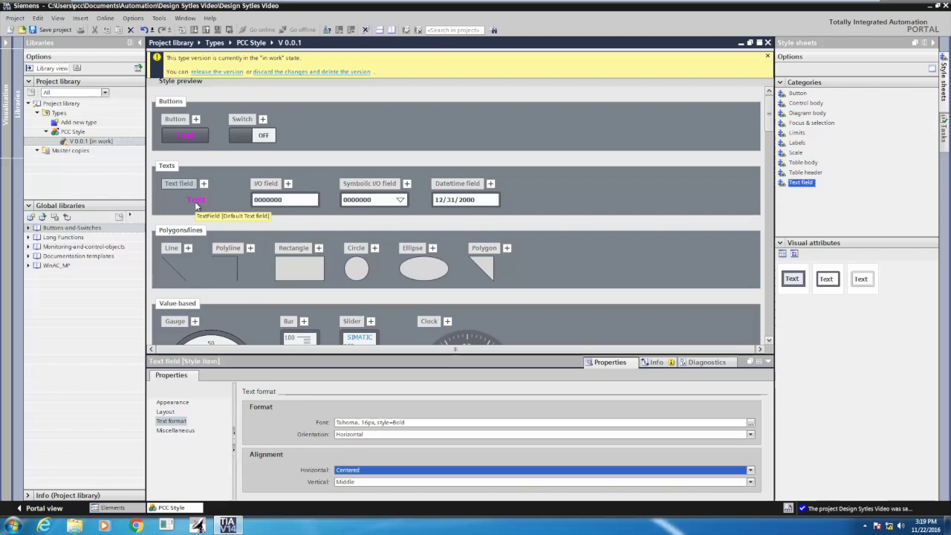
Step: Set the I/O field style item's horizontal alignment to Centered and its font size to 16
left_click(274, 205)
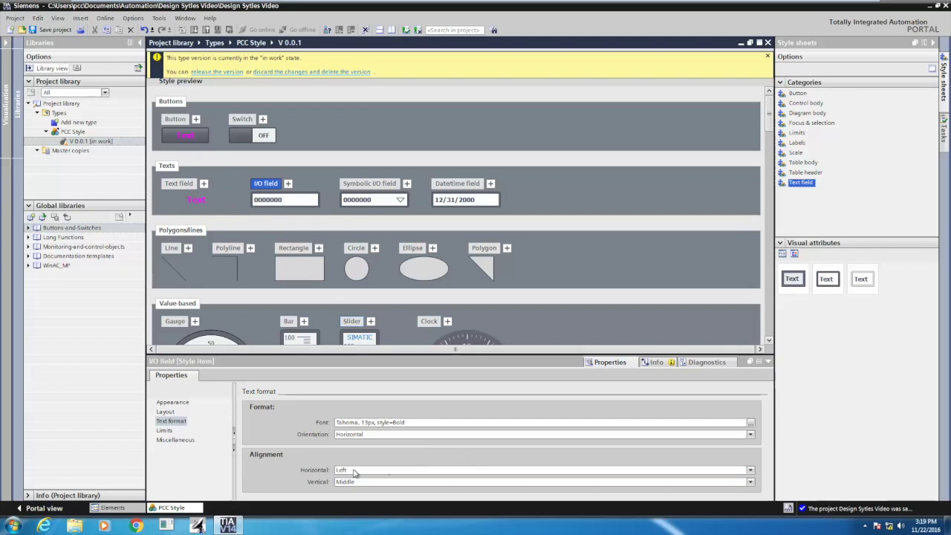
left_click(750, 471)
left_click(353, 492)
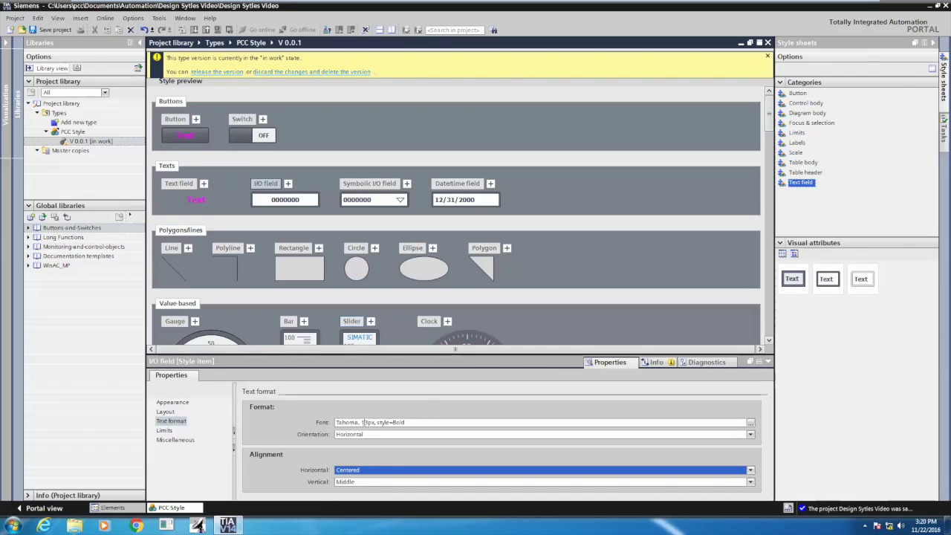
left_click(750, 423)
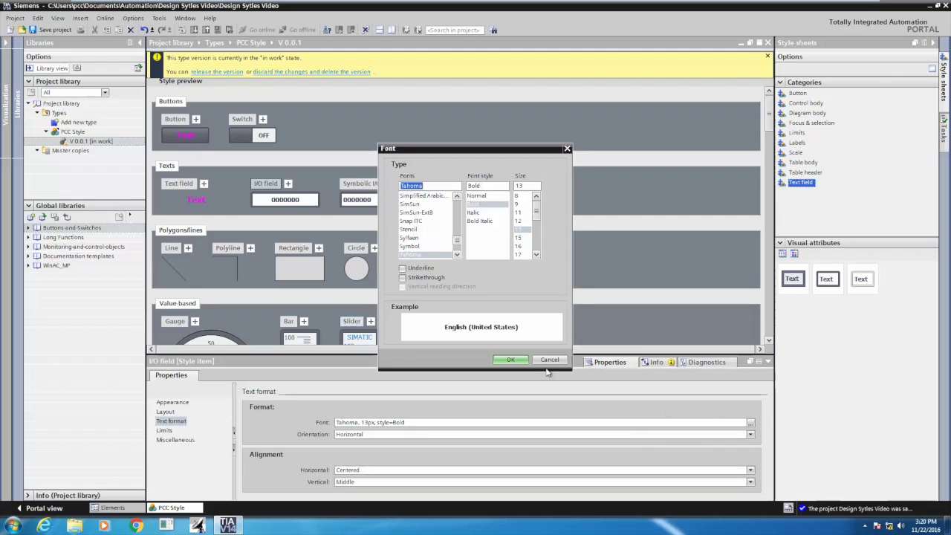
left_click(521, 245)
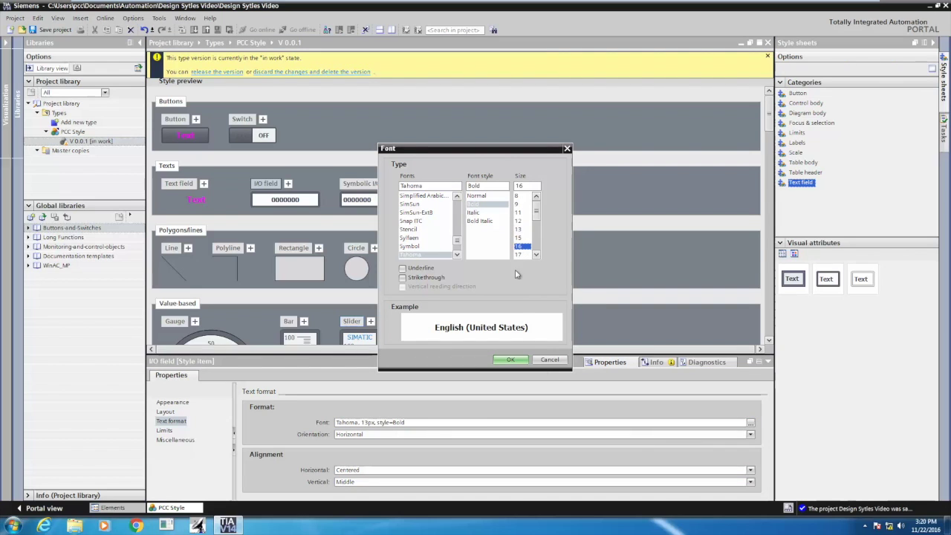
left_click(517, 361)
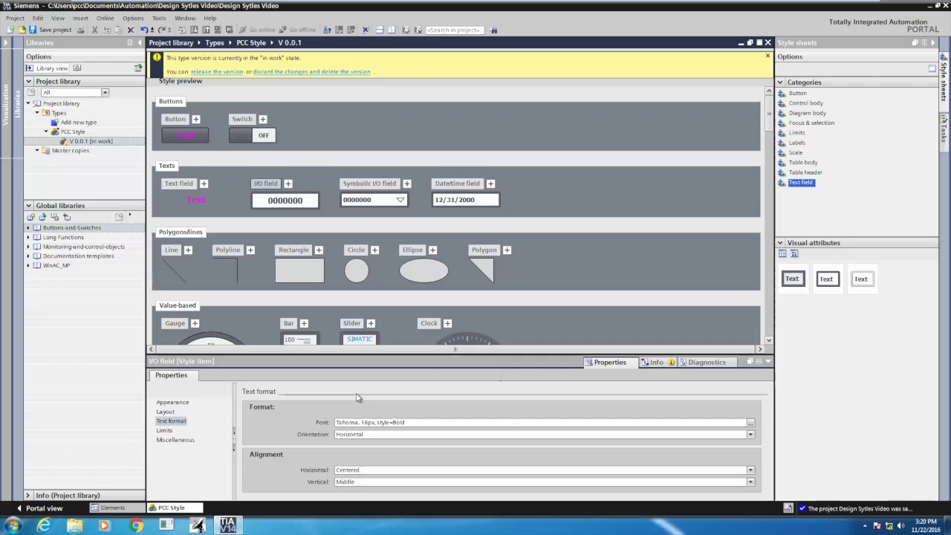
Step: Set the text color of the I/O field style item in PCC Style to magenta (255, 0, 255)
left_click(174, 402)
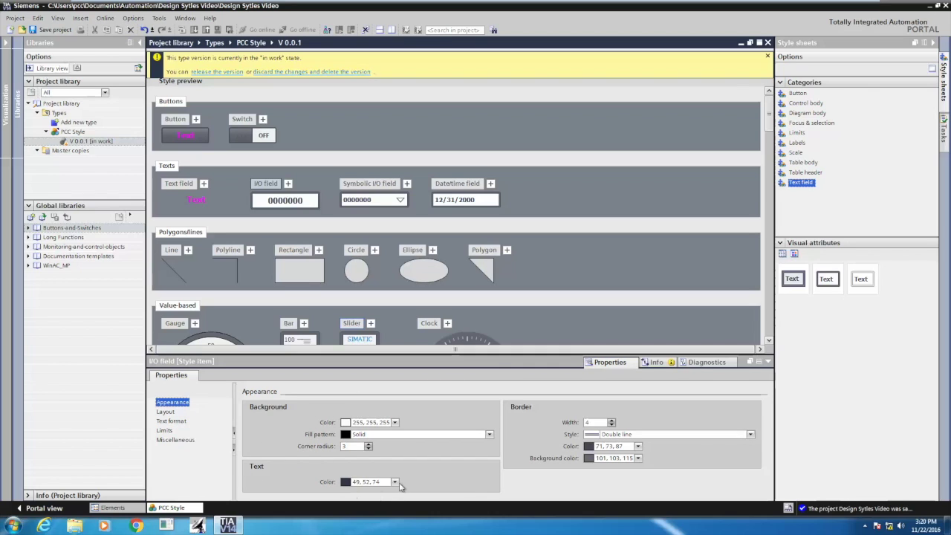
left_click(396, 483)
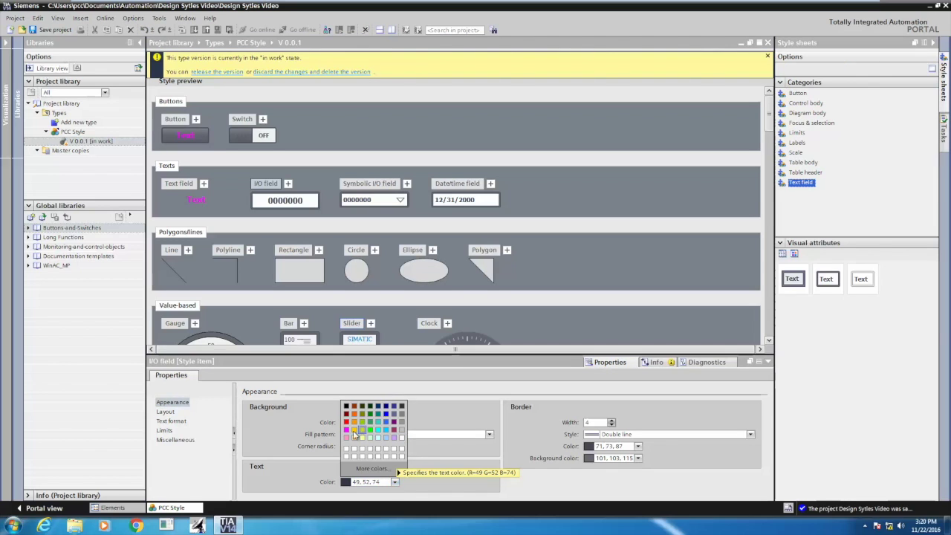
left_click(346, 436)
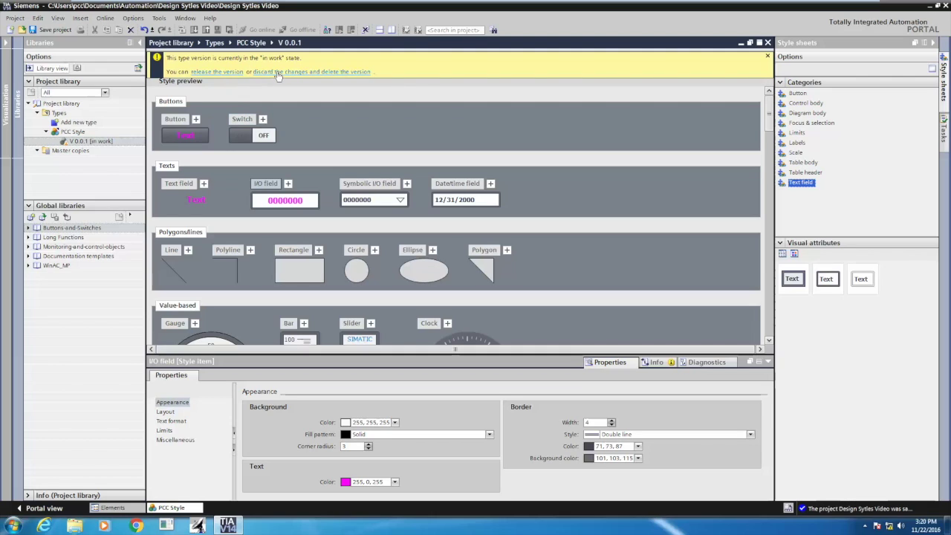
Step: Release the in-work version 0.0.1 of PCC Style in the project library with the recommended properties
left_click(214, 72)
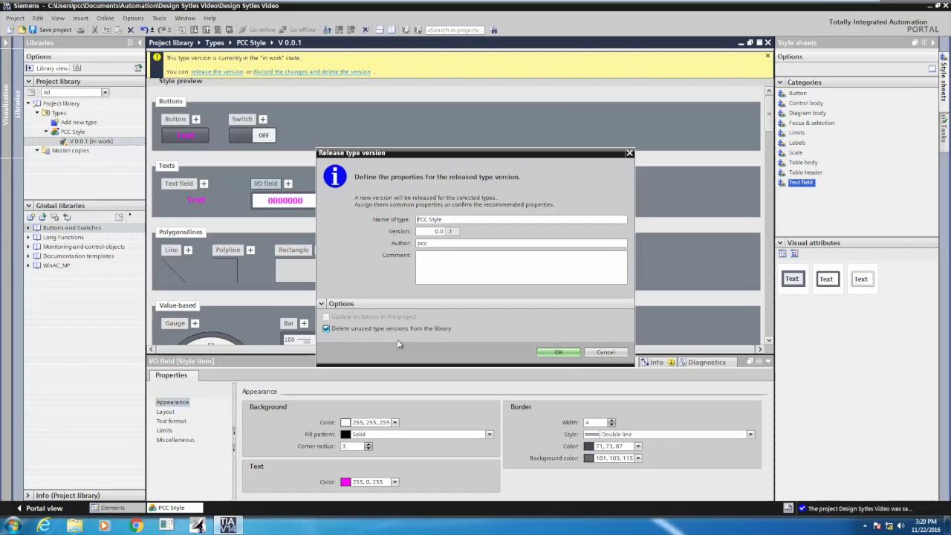
left_click(561, 351)
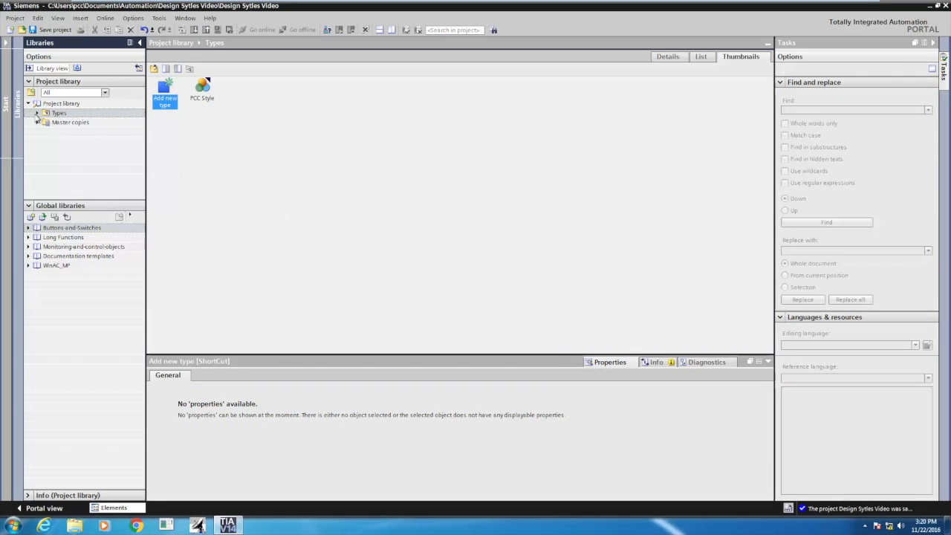
left_click(37, 122)
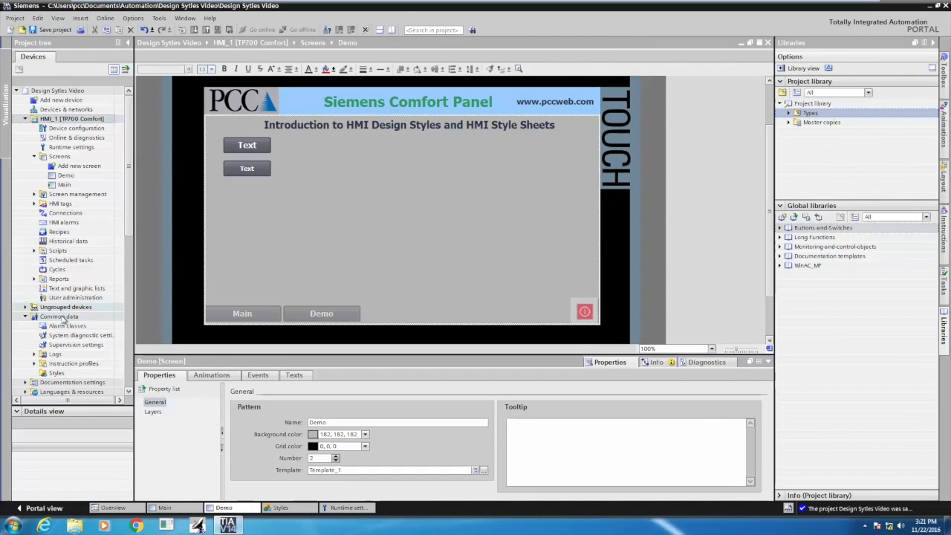
Step: Open the project's Styles under Common data and make PCC Style V 0.0.1 the default style
left_click(53, 316)
left_click(56, 373)
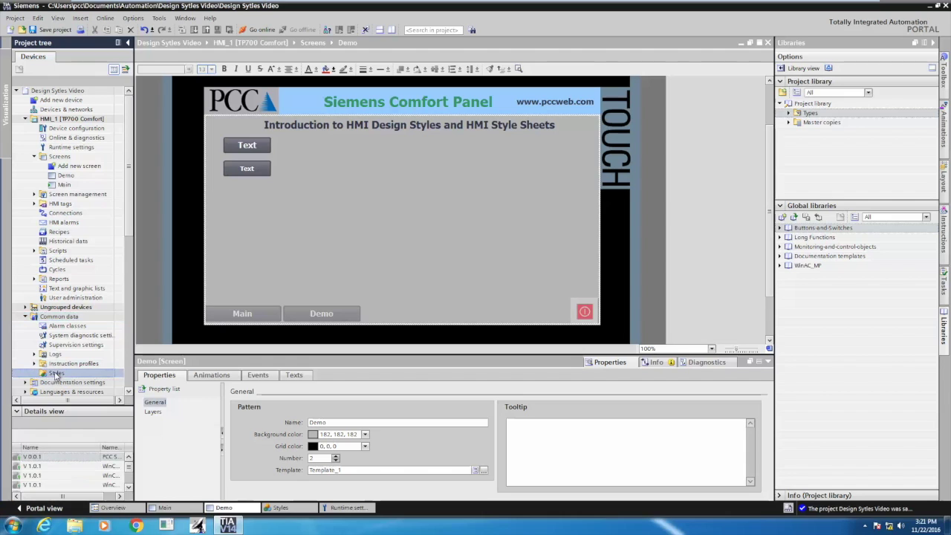
right_click(56, 374)
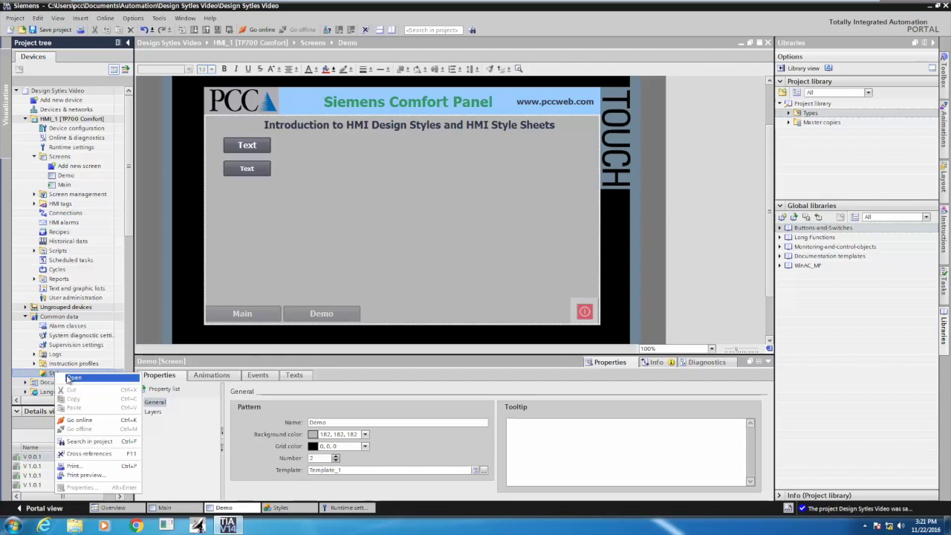
left_click(74, 380)
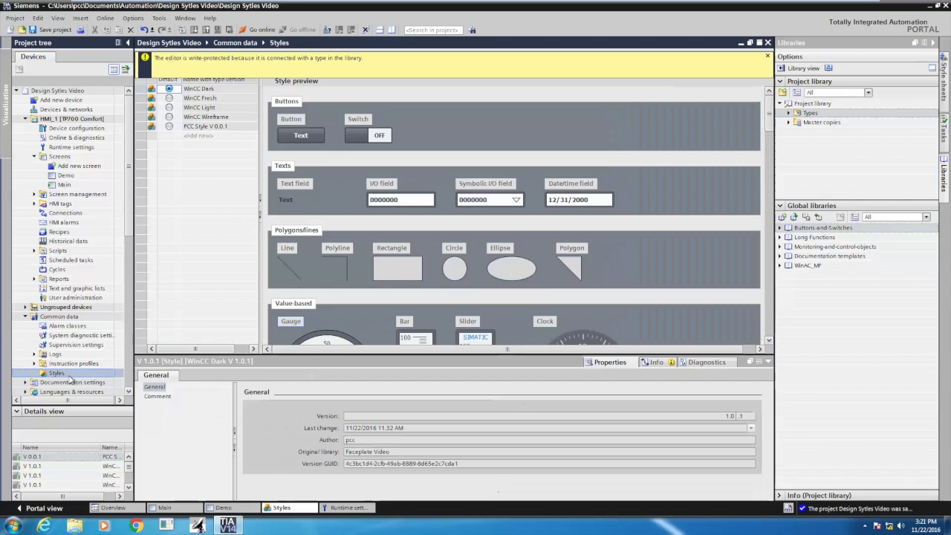
left_click(169, 126)
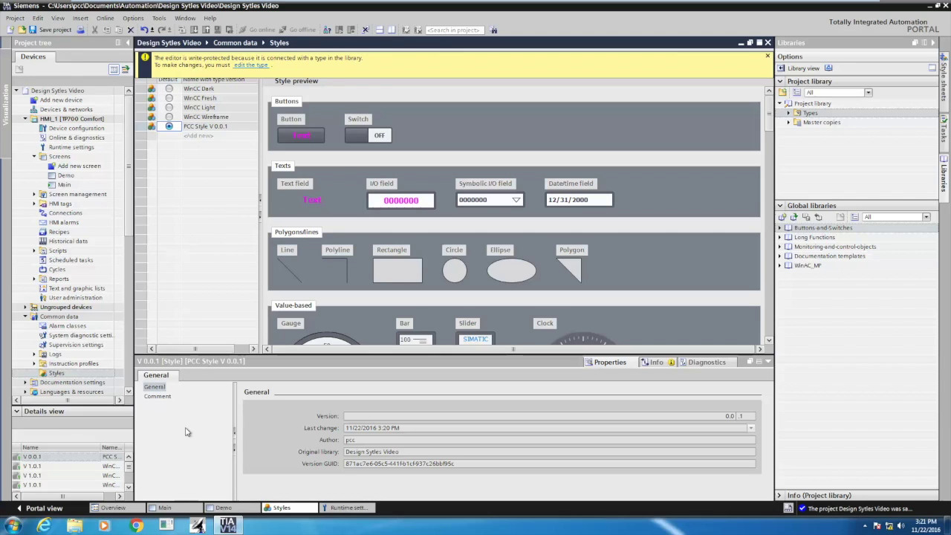
Step: On the Demo screen, examine the lower button's device style and the available style item appearances without changing them
left_click(227, 507)
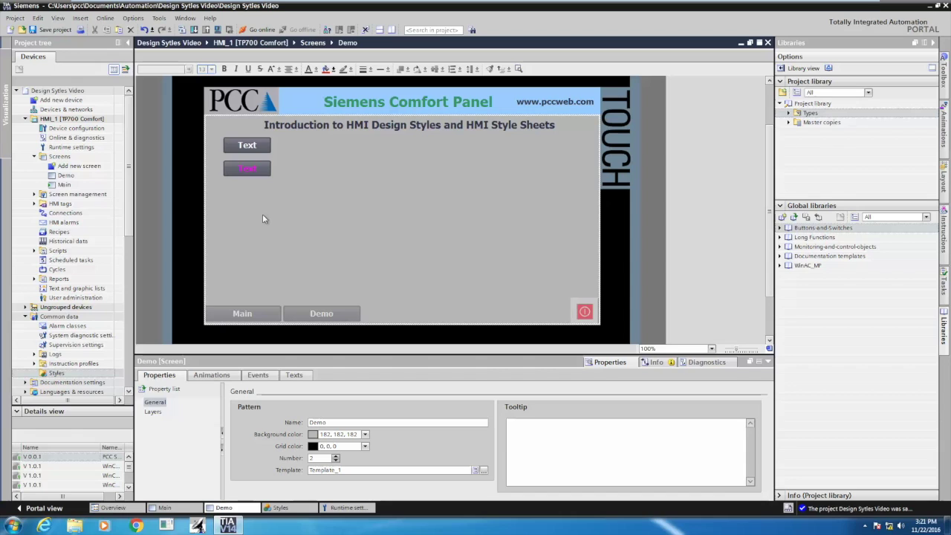
left_click(248, 168)
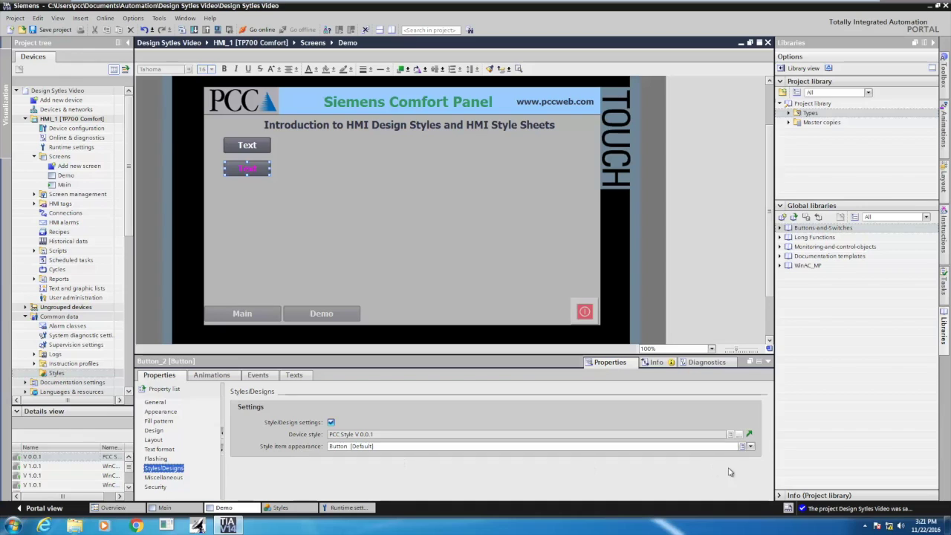
left_click(751, 445)
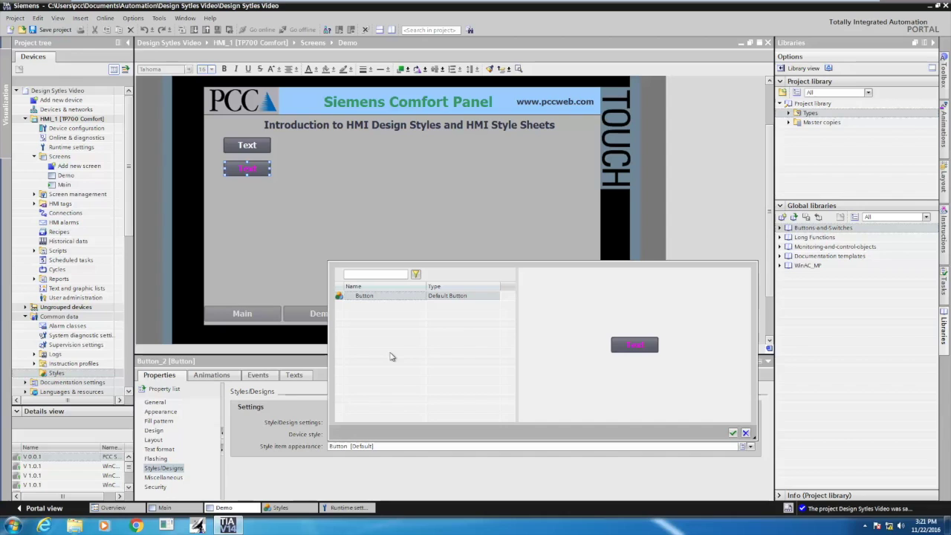
left_click(747, 432)
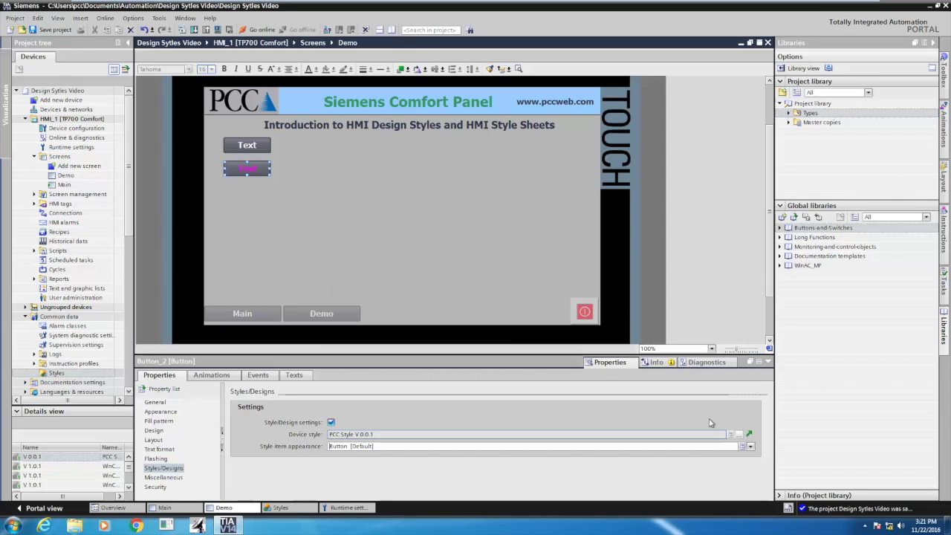
Step: Add a new HMI style sheet type named PCC Style sheet to the project library, with Text field as its style sheet type
double_click(795, 113)
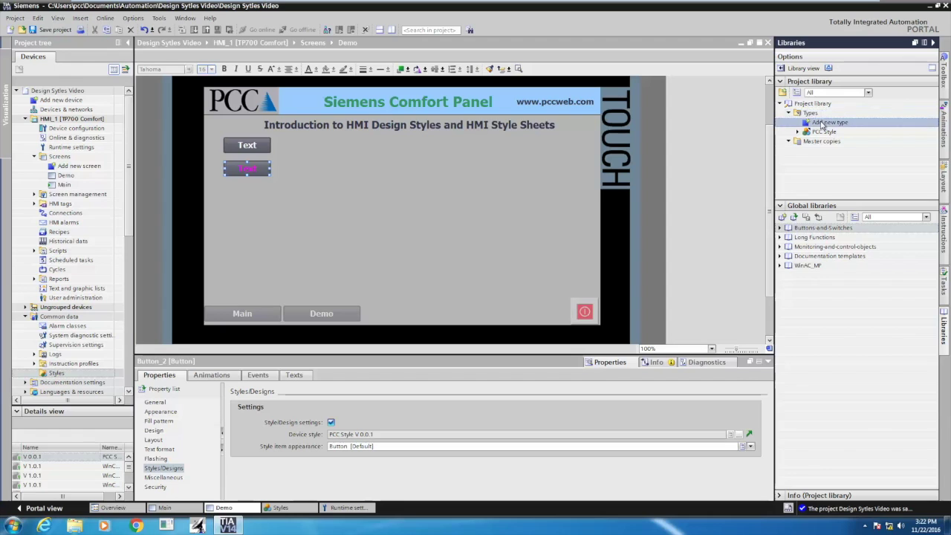
double_click(824, 123)
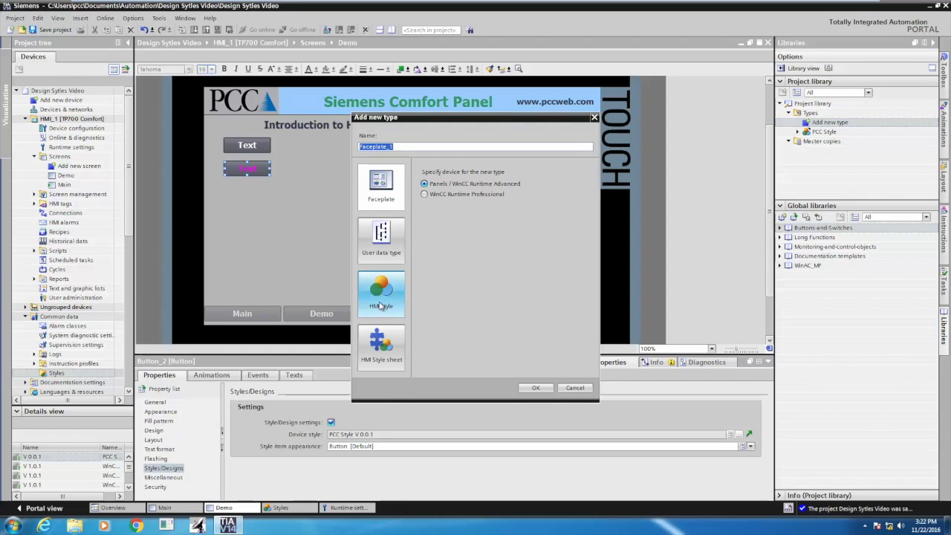
left_click(381, 364)
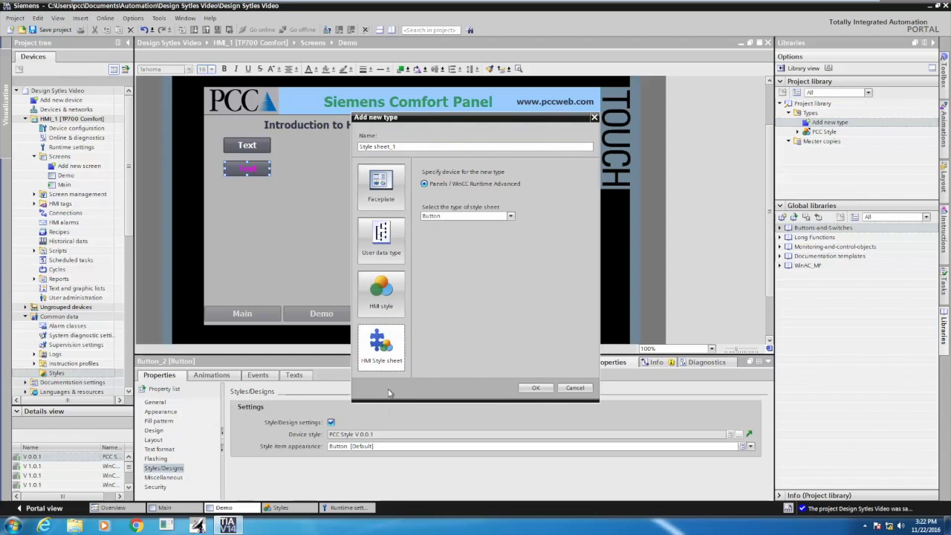
left_click(361, 147)
type("PCC")
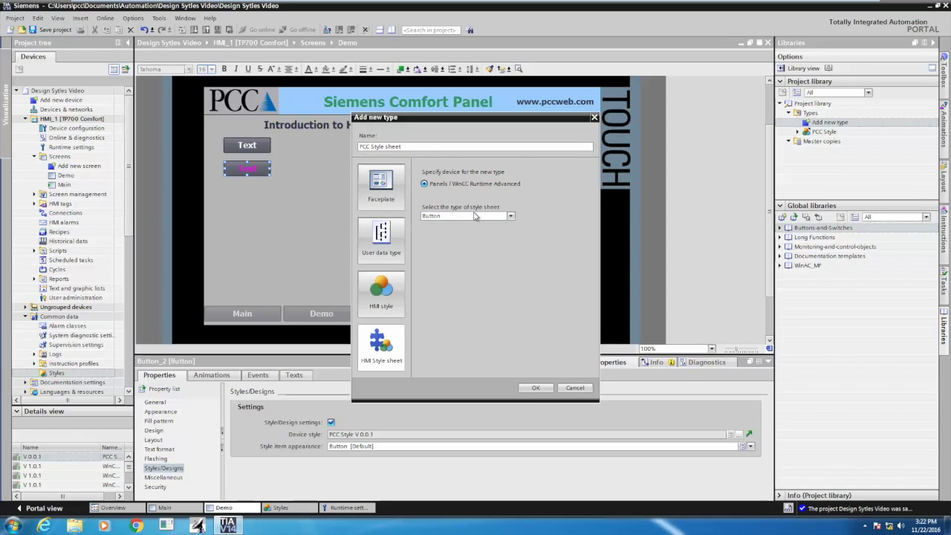
left_click(512, 216)
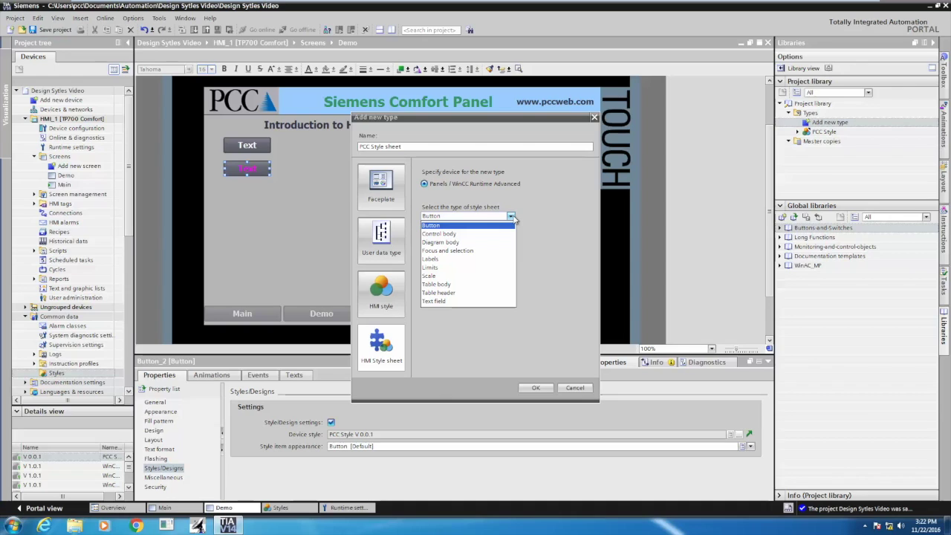
left_click(435, 302)
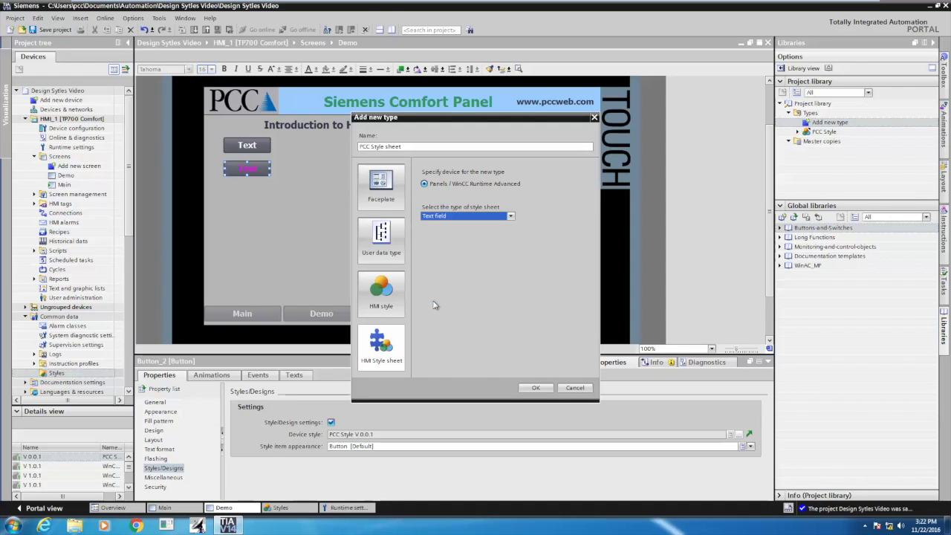
left_click(535, 388)
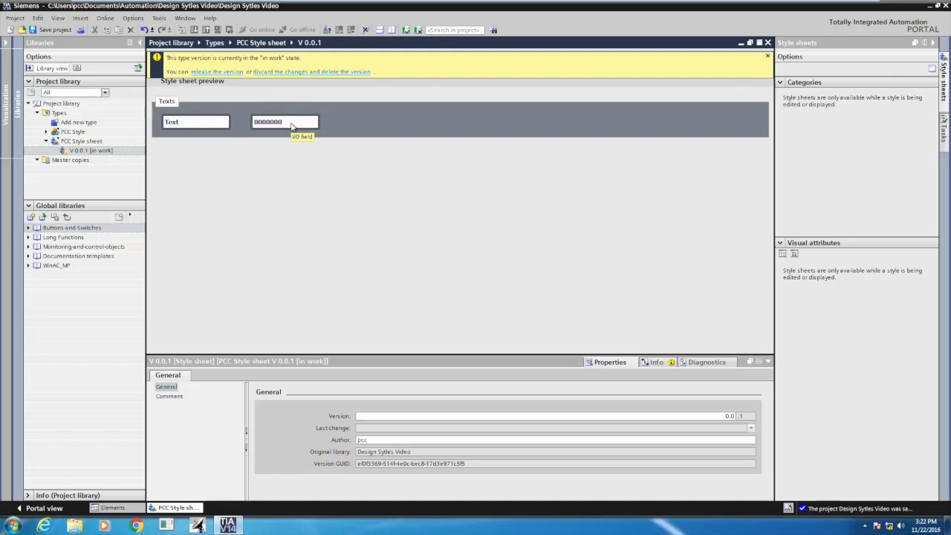
Step: Set the style sheet's Text field to a corner radius of 10, a border width of 5 and the 3D border style
left_click(204, 122)
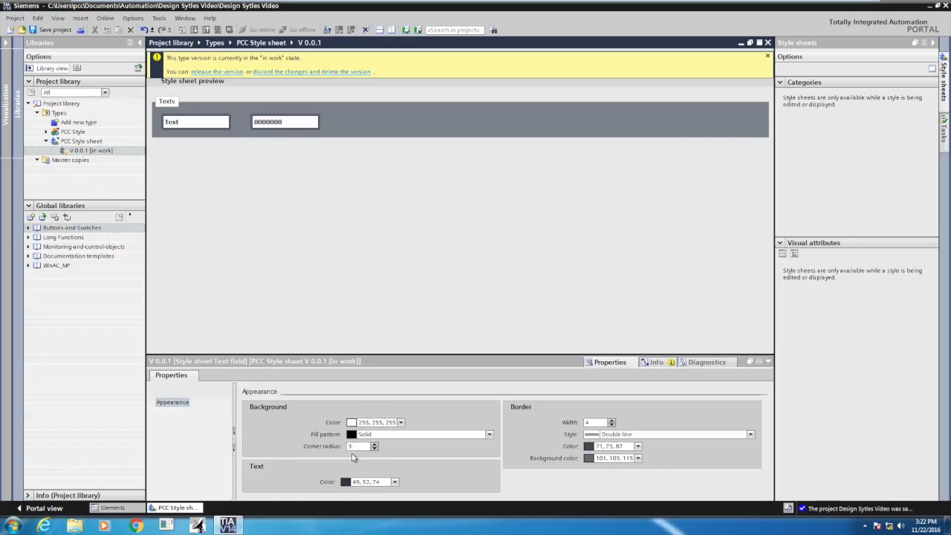
double_click(371, 448)
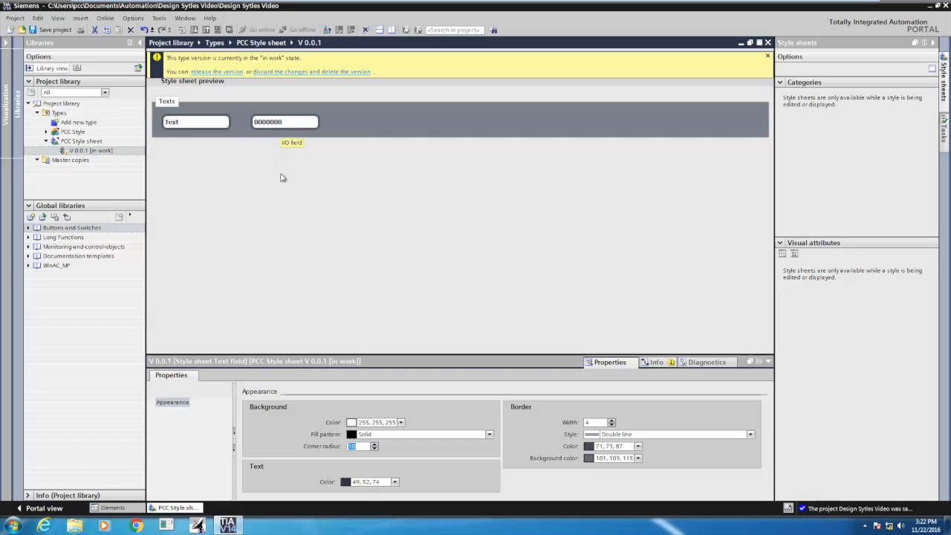
left_click(612, 419)
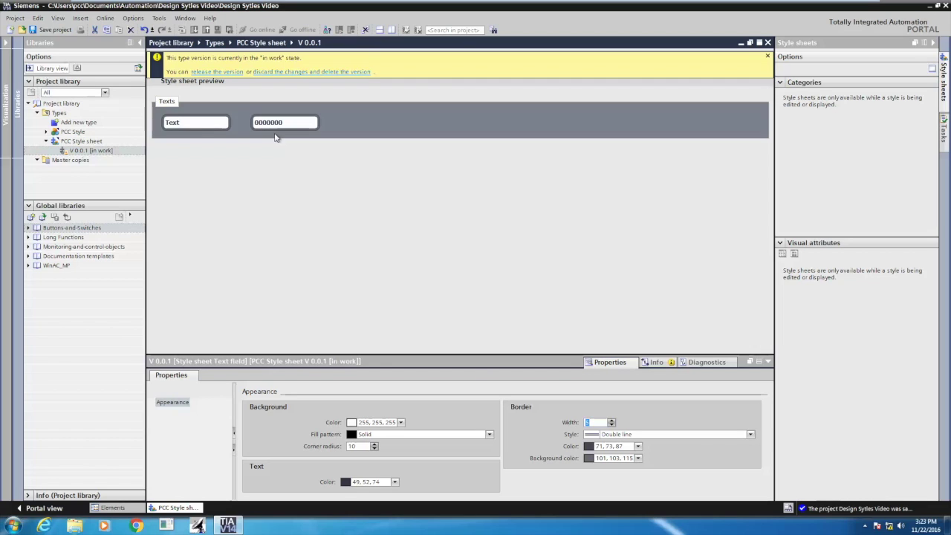
left_click(749, 434)
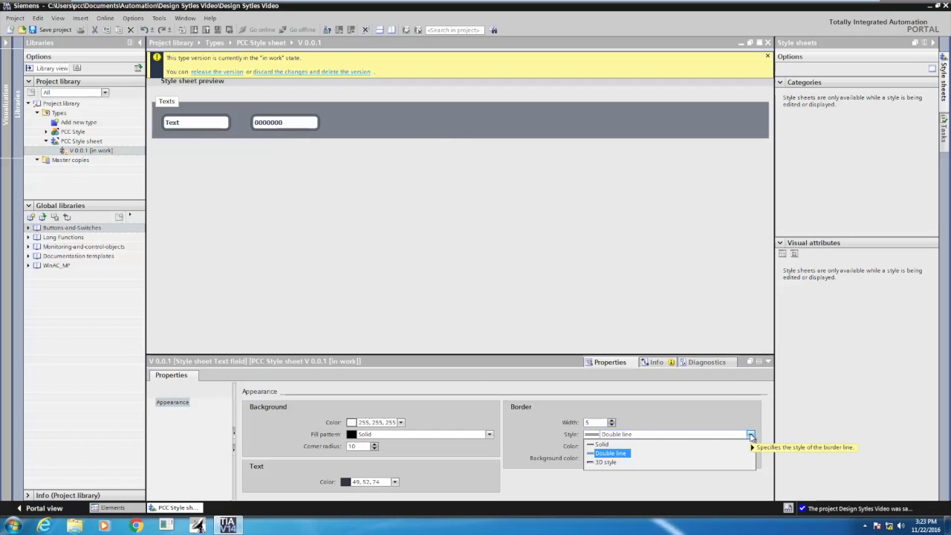
left_click(605, 462)
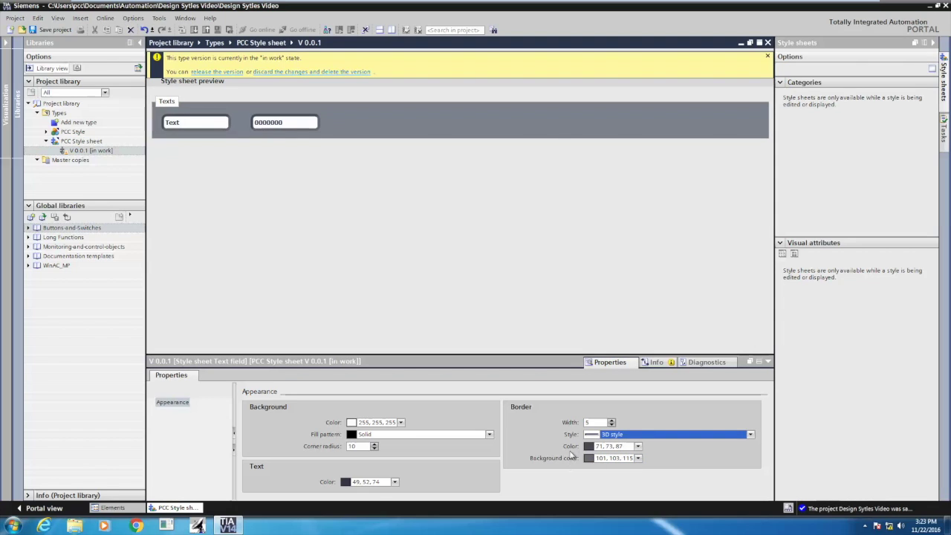
Step: Color the style sheet's Text field with border color 255, 0, 255, border background 204, 255, 204 and field background 255, 204, 0
left_click(638, 446)
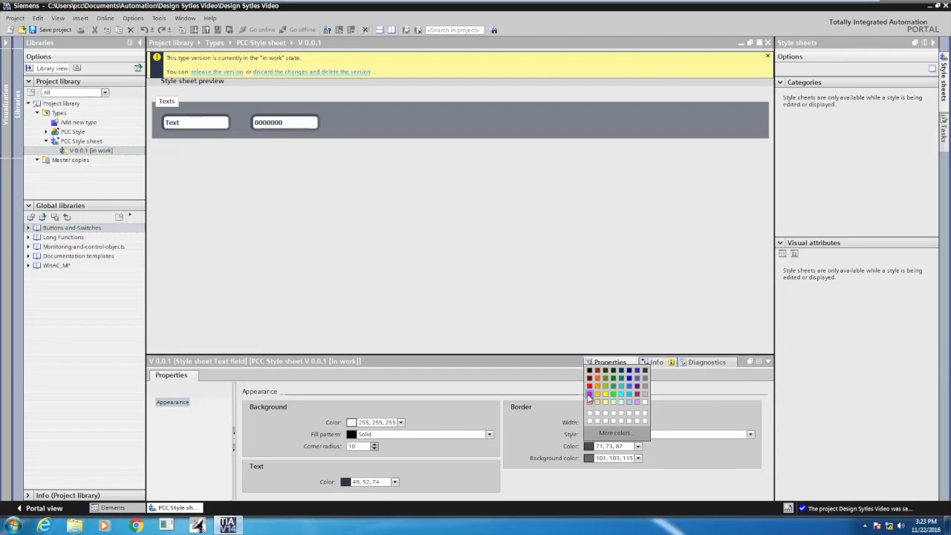
left_click(590, 393)
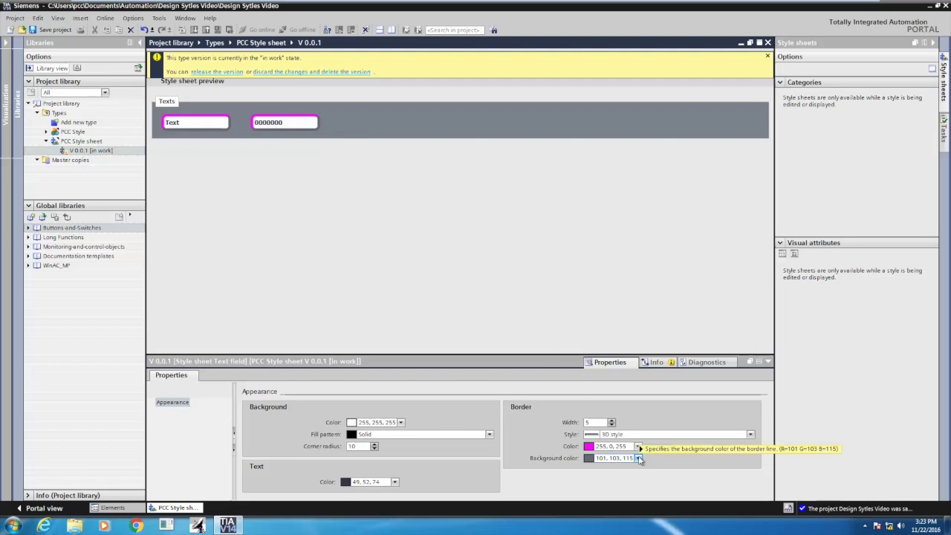
left_click(637, 459)
left_click(613, 417)
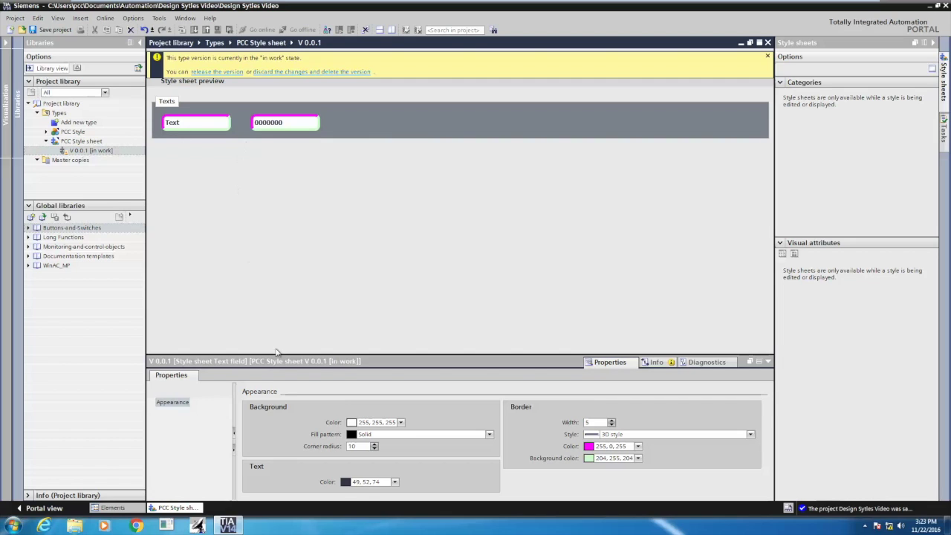
left_click(400, 422)
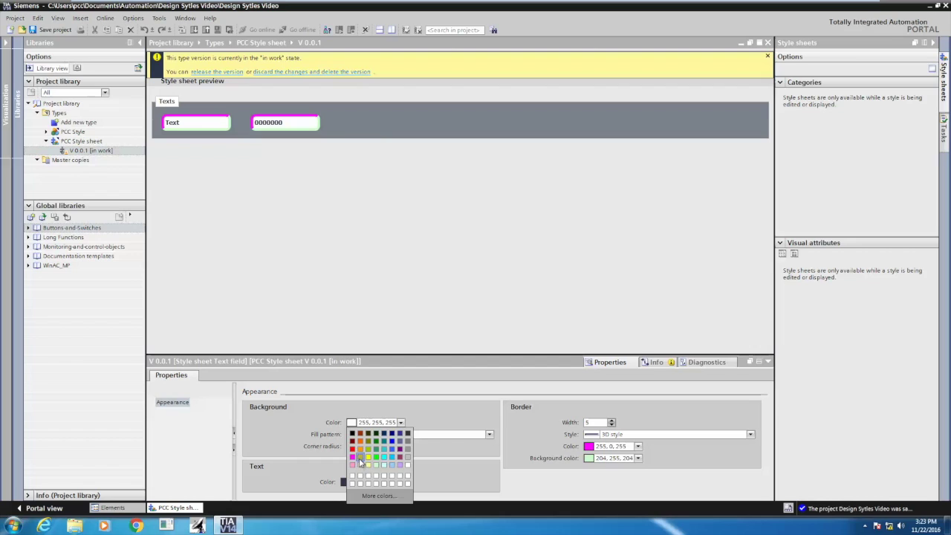
left_click(361, 458)
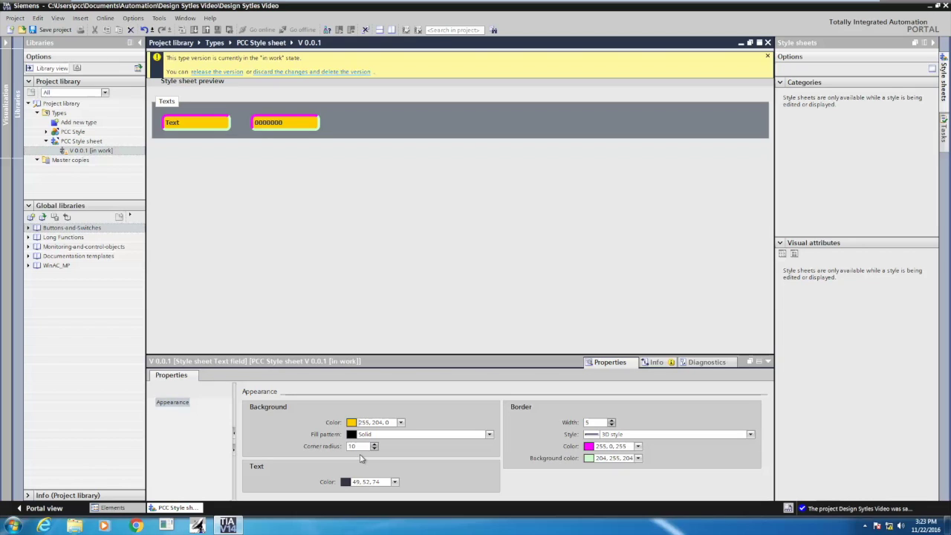
Step: Release the in-work version 0.0.1 of PCC Style sheet with the recommended properties
left_click(214, 72)
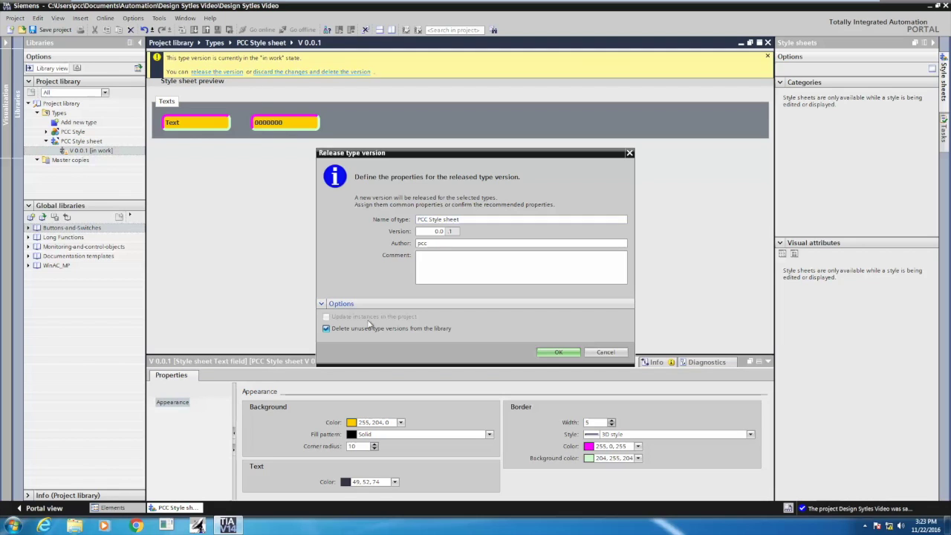
left_click(557, 352)
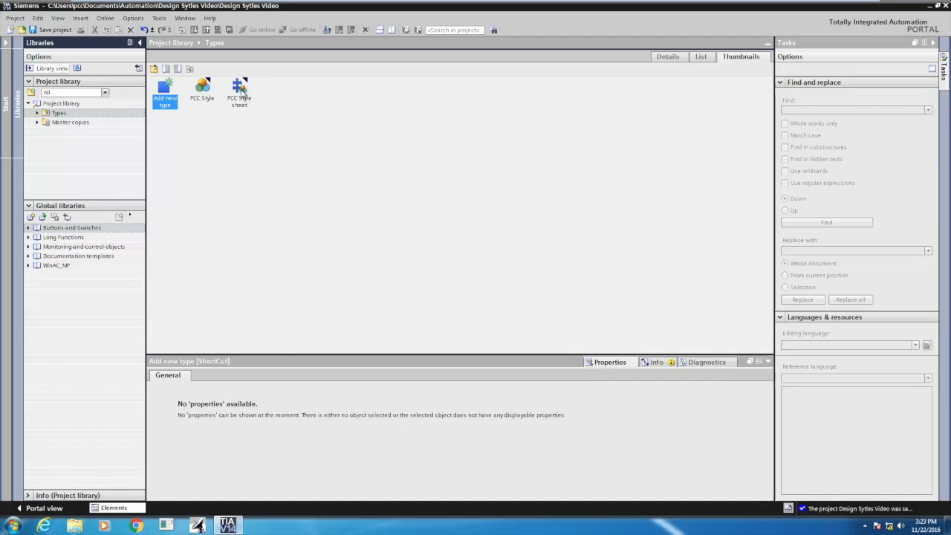
Step: Open the PCC Style type from the project library for editing as a new in-work version
left_click(199, 90)
right_click(197, 89)
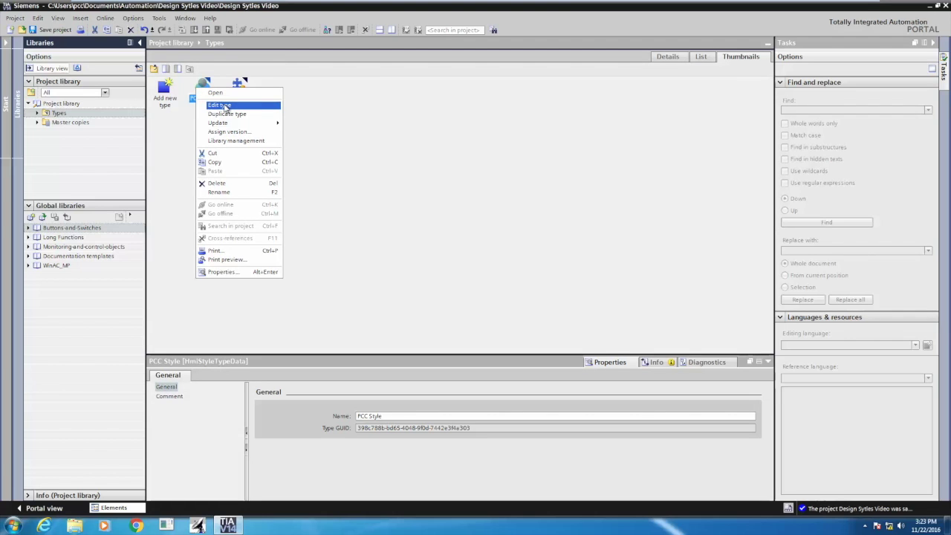
left_click(216, 94)
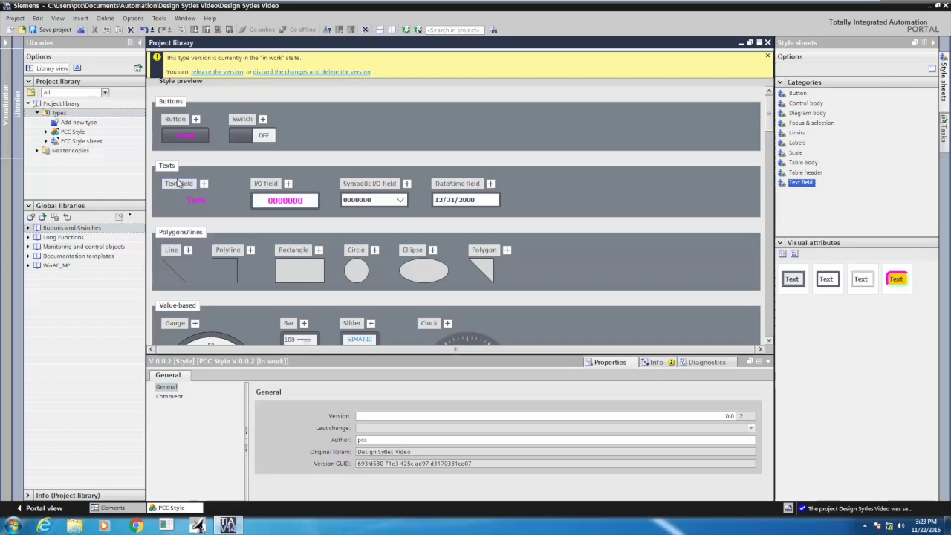
Step: Add a second Text field style item to PCC Style and name it Text field_Big Border
left_click(203, 183)
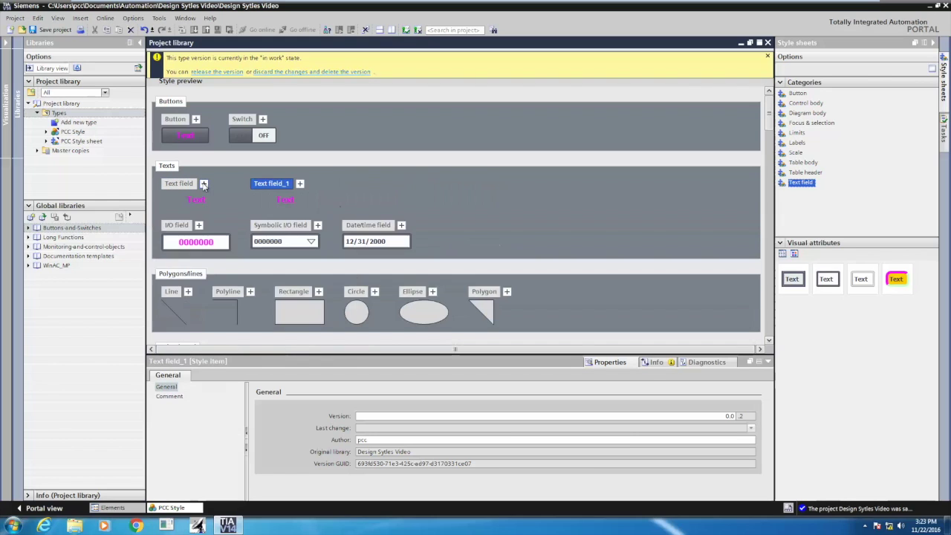
left_click(289, 186)
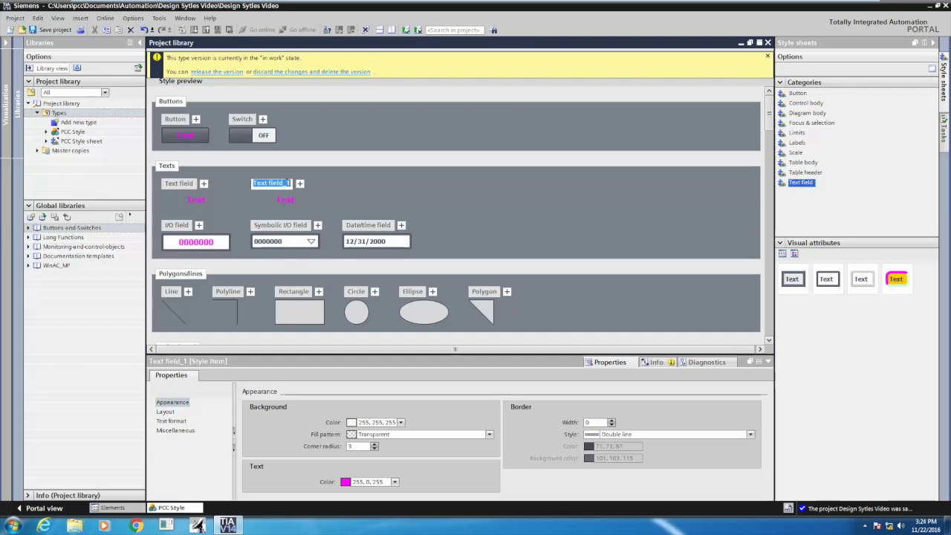
key("End")
key("BackSpace")
type("Big Border")
left_click(397, 189)
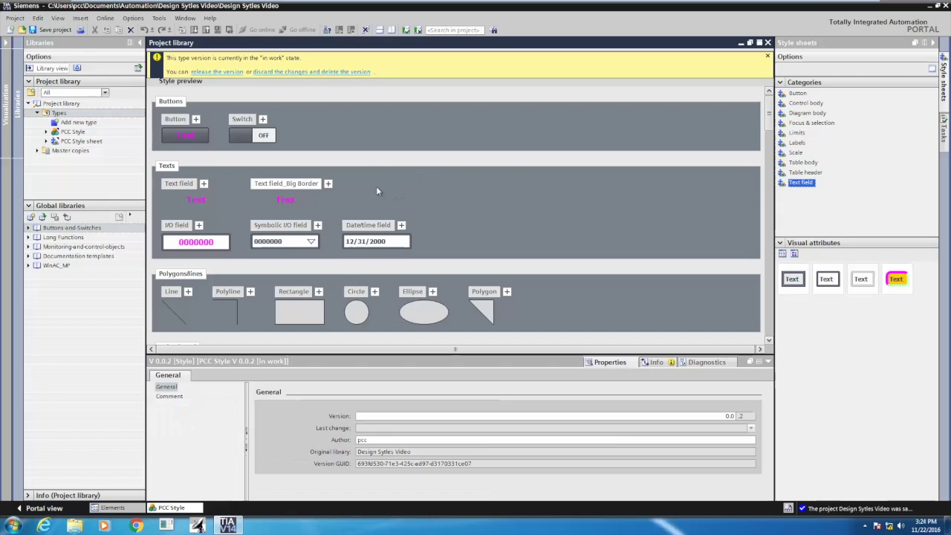
Step: Add one extra I/O field style item named I/O field_Big Border, deleting the surplus duplicate
left_click(198, 224)
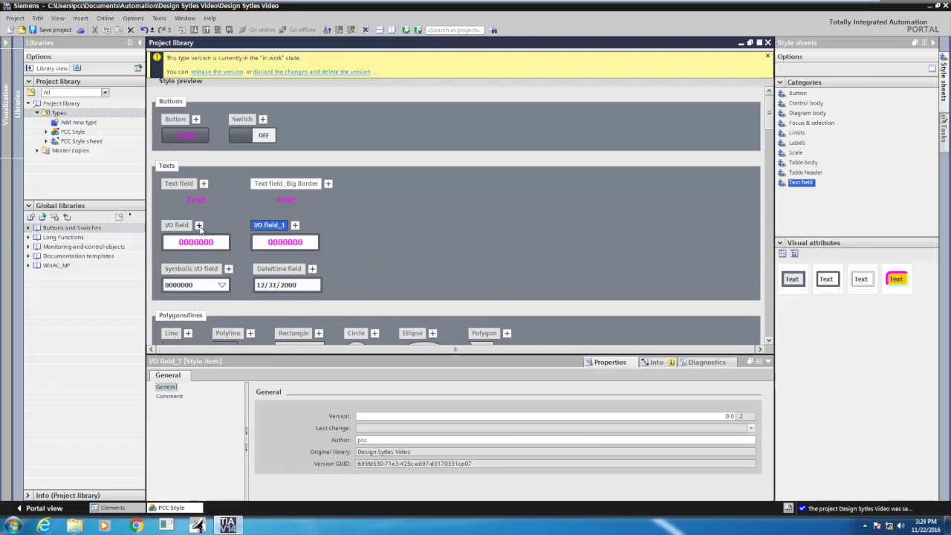
left_click(295, 225)
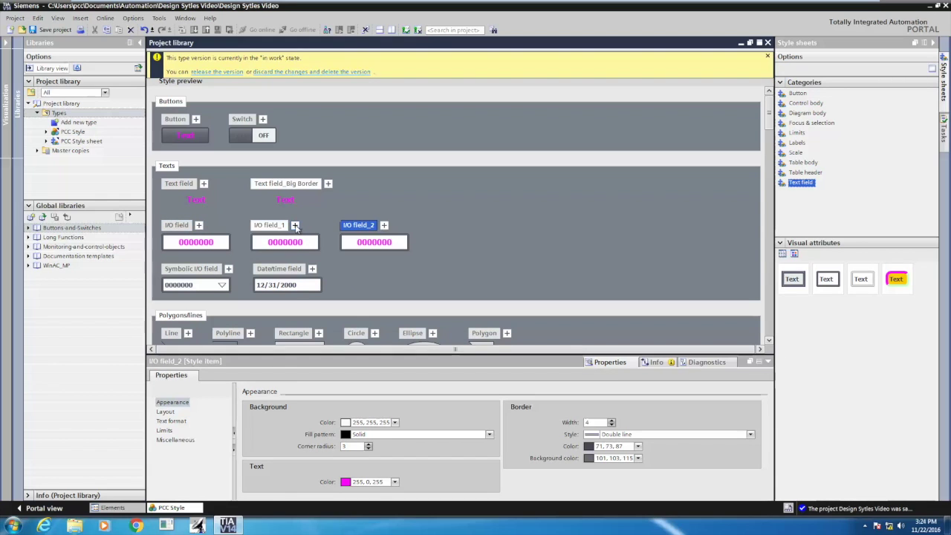
right_click(367, 227)
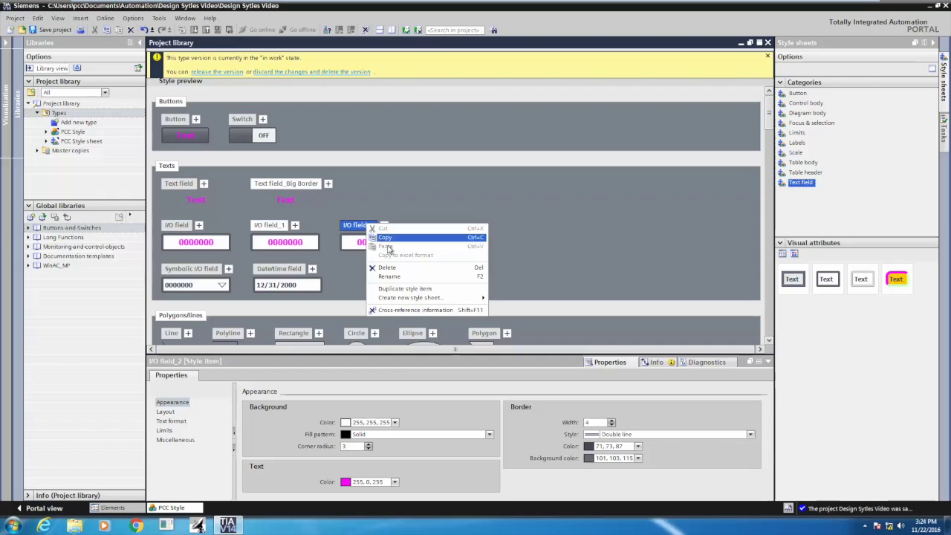
left_click(390, 271)
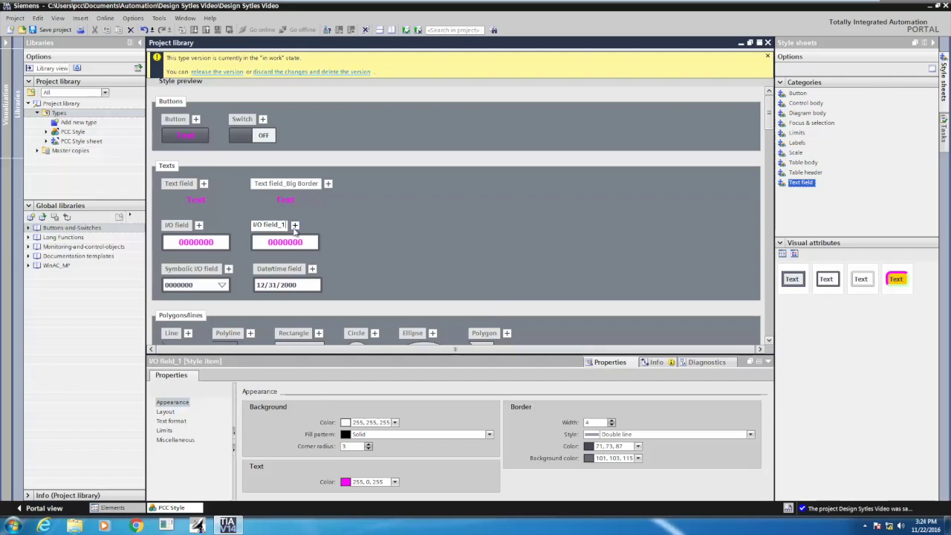
key("BackSpace")
type("Big Border")
key("Return")
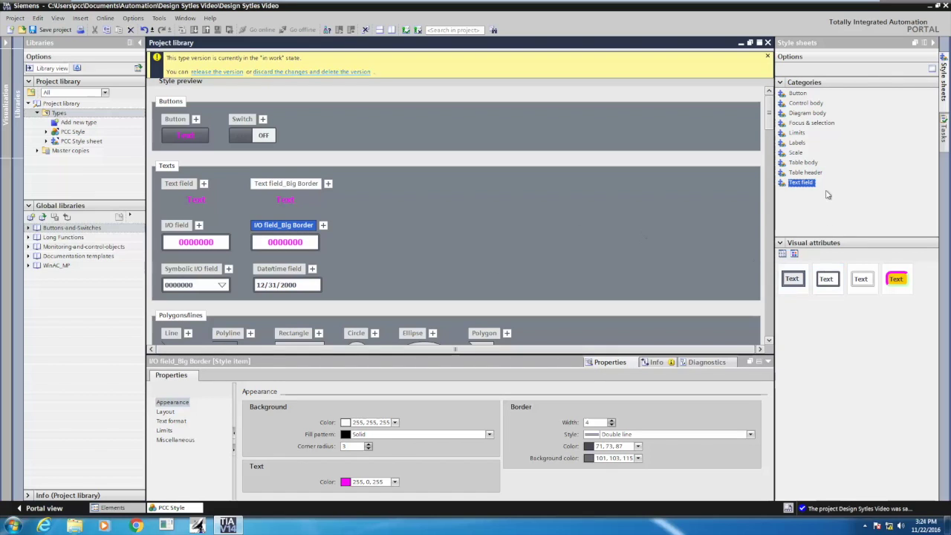
Step: Look through the style sheet categories and show the visual attributes available for Text field
key("Up")
key("Up")
key("Up")
key("Up")
key("Up")
left_click(807, 163)
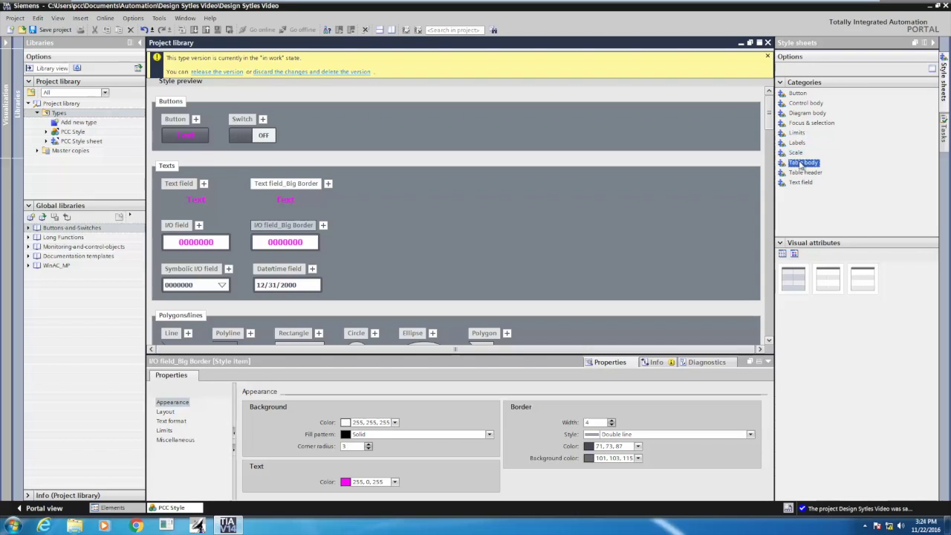
left_click(807, 172)
left_click(803, 182)
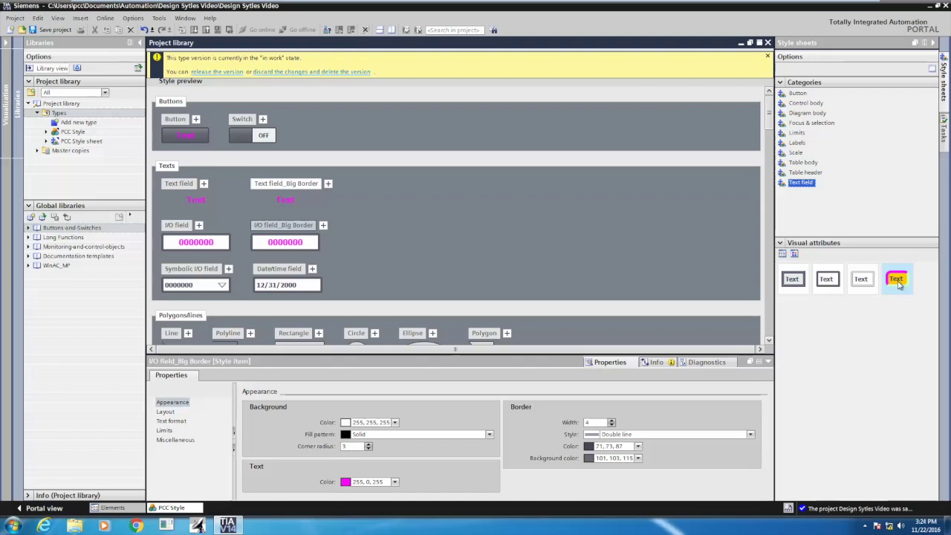
Step: Apply the PCC Style sheet appearance to the Text field_Big Border and I/O field_Big Border style items
left_click_drag(877, 279, 286, 197)
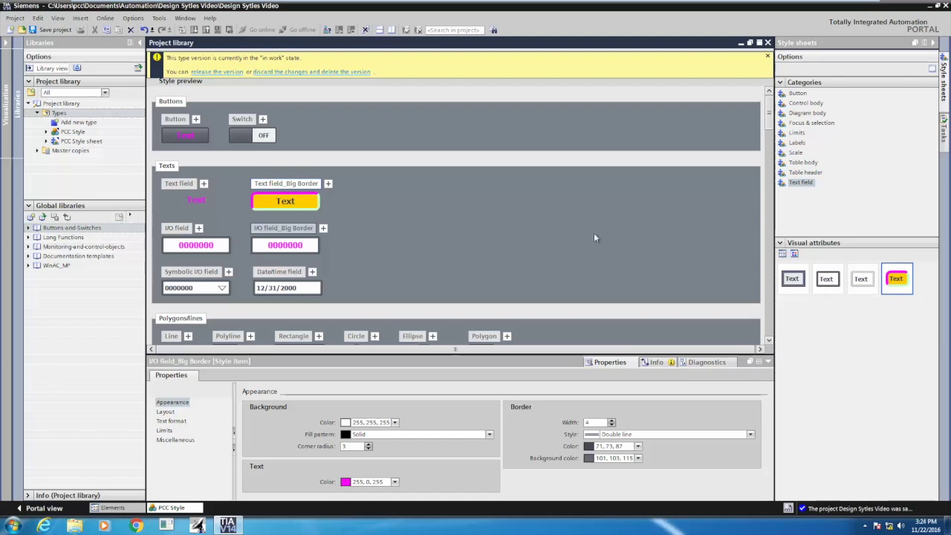
left_click_drag(899, 283, 597, 271)
left_click_drag(344, 267, 290, 247)
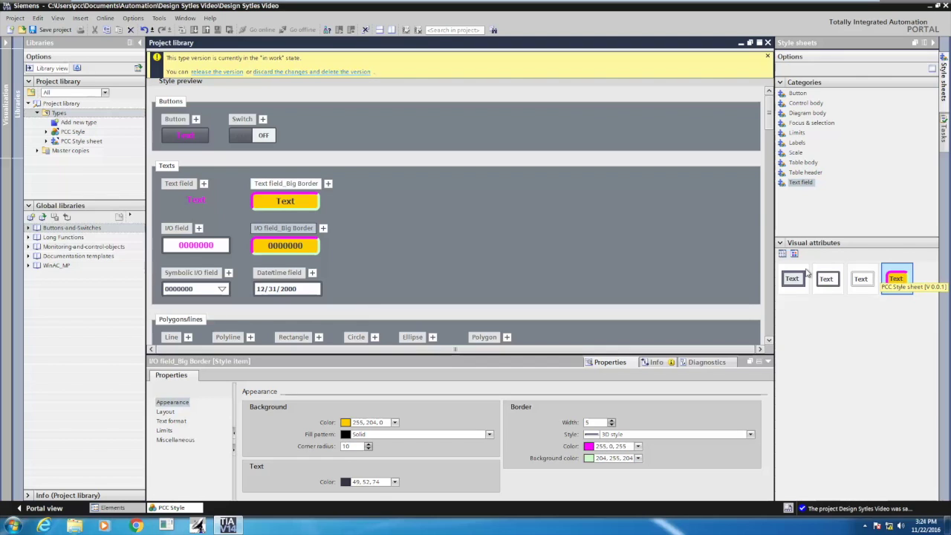
Step: Try applying PCC Style sheet to all style items in the Texts group at once, and undo it
left_click(897, 279)
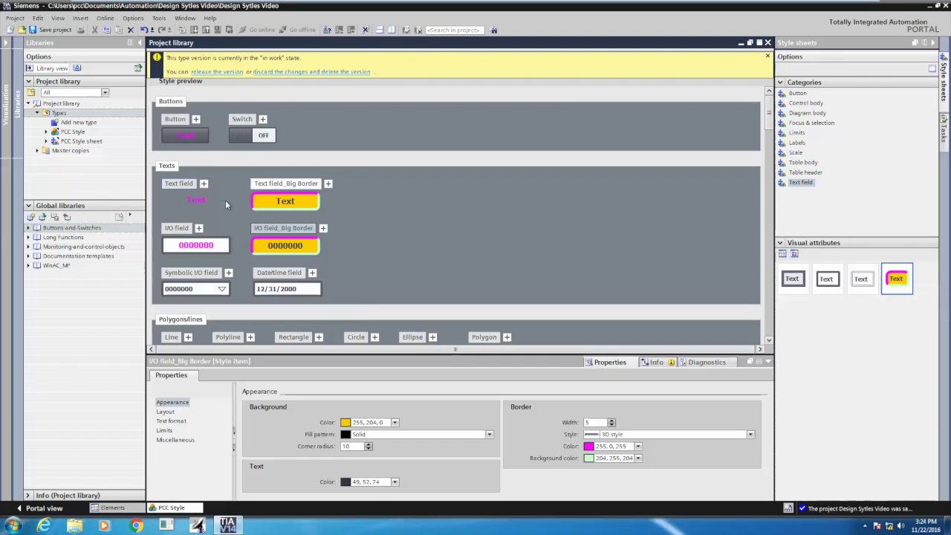
left_click(906, 285)
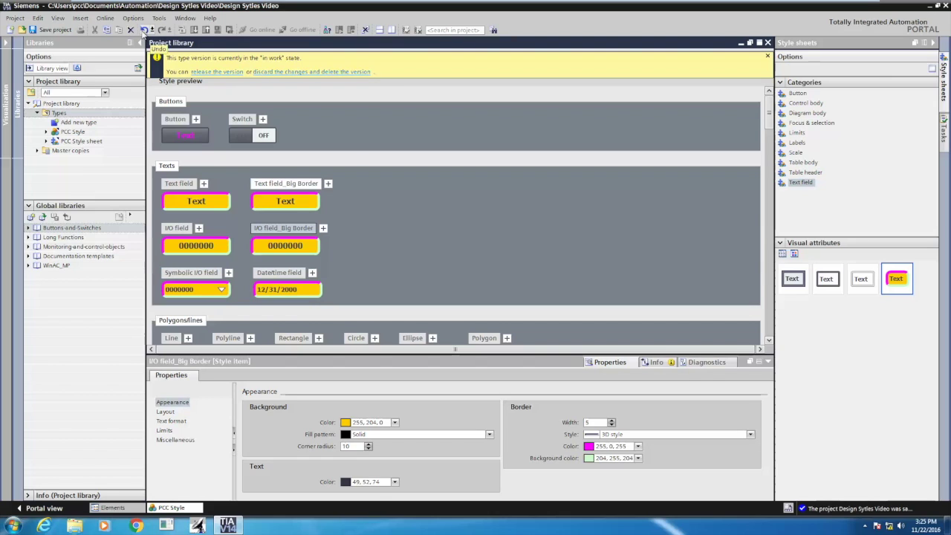
left_click(144, 29)
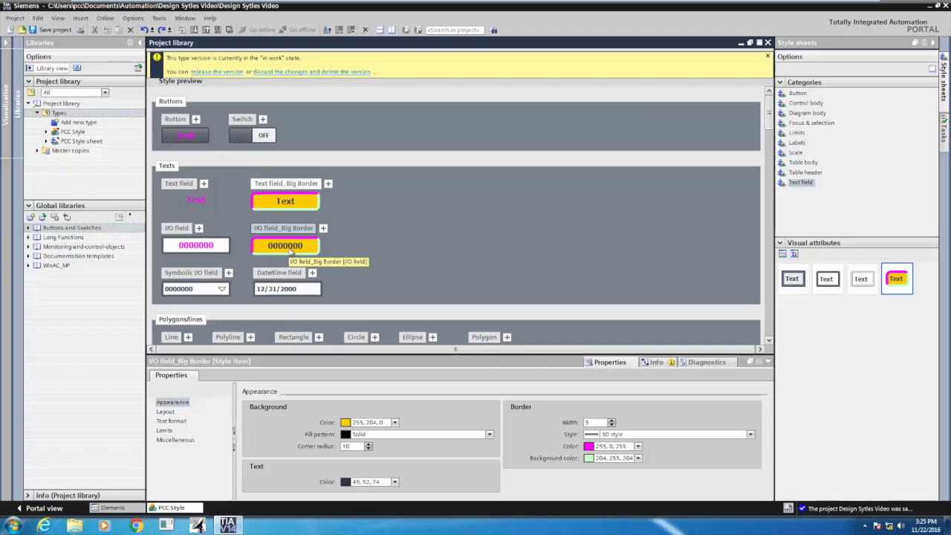
Step: Release PCC Style version 0.0.2 with the instances in the project updated and unused type versions deleted from the library
left_click(215, 72)
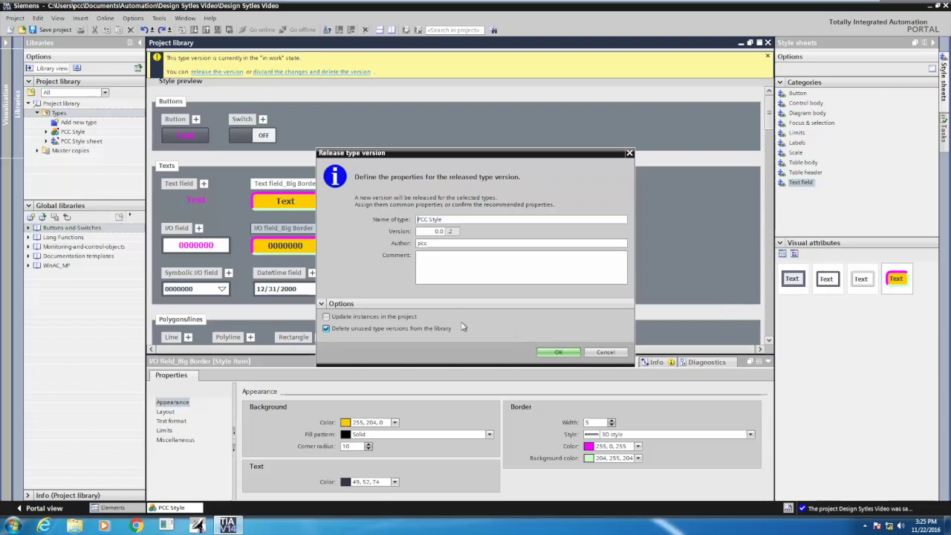
left_click(325, 318)
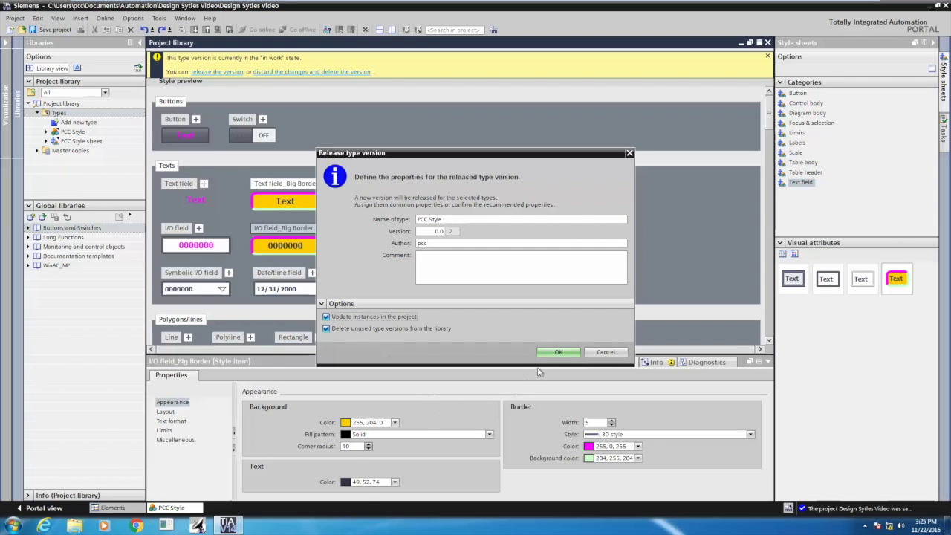
left_click(559, 353)
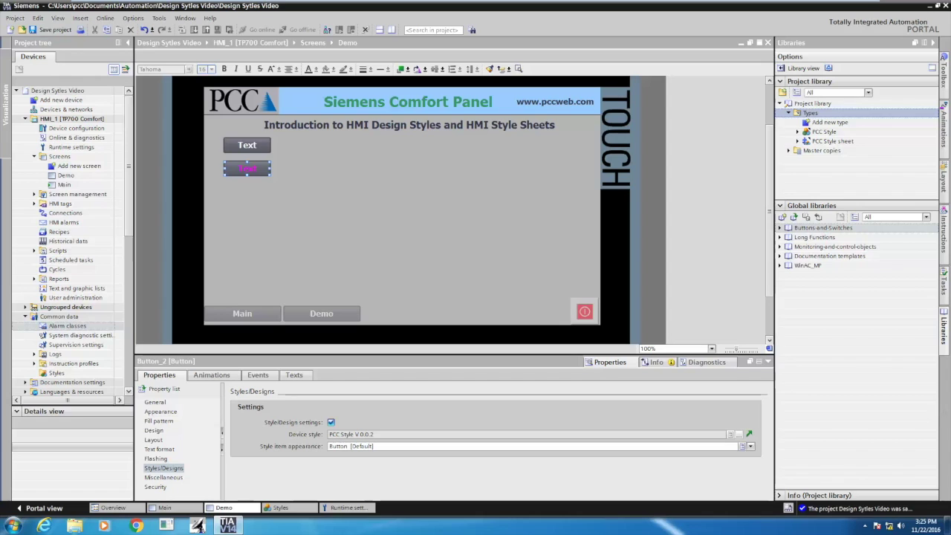
Step: Place a text field beside the upper button on the Demo screen and an I/O field directly below it
left_click(944, 82)
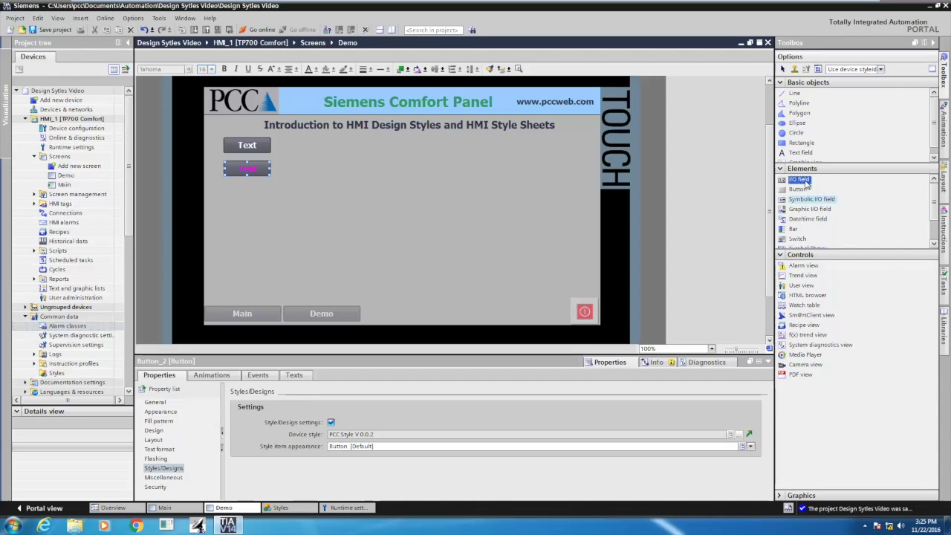
left_click(809, 153)
left_click_drag(810, 154, 329, 145)
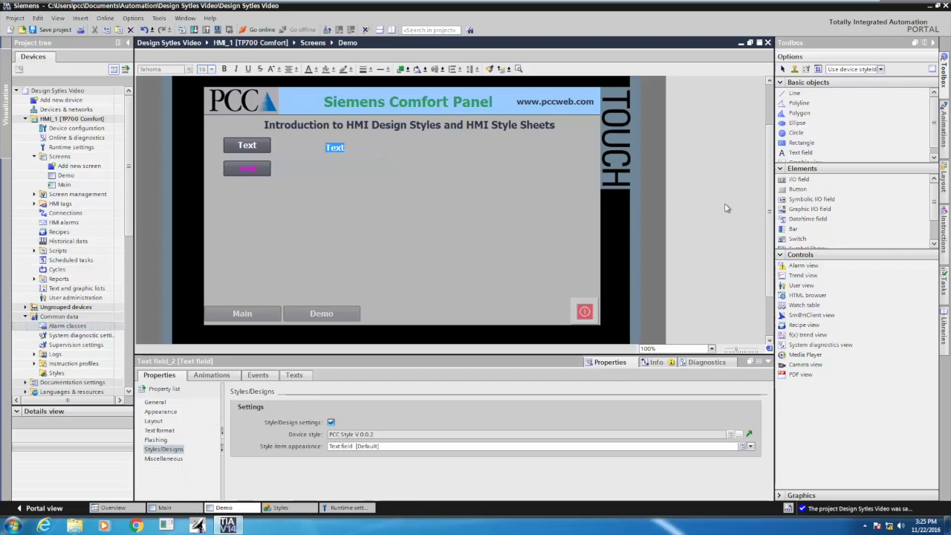
left_click_drag(800, 180, 326, 168)
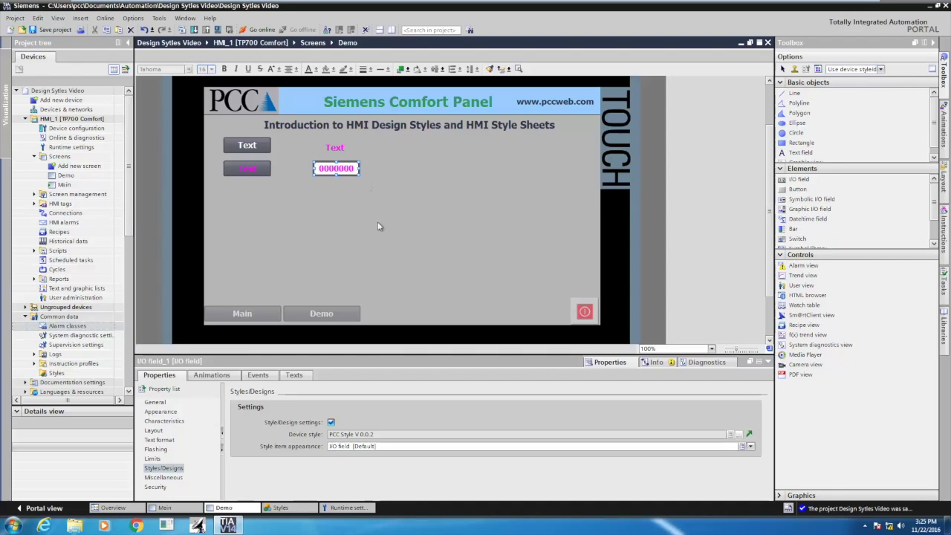
Step: Set the style item appearance of the new text field beside the upper button to Text field_Big Border
left_click(334, 147)
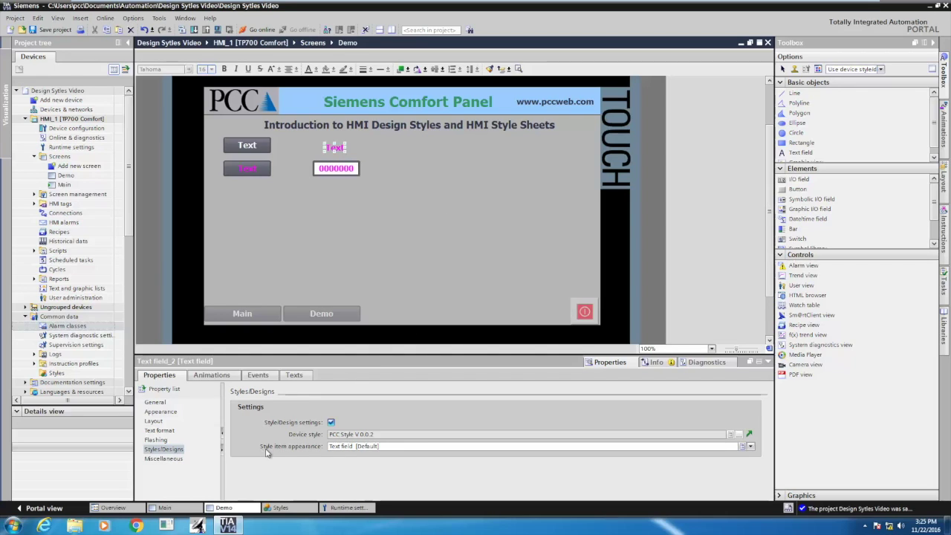
left_click(751, 447)
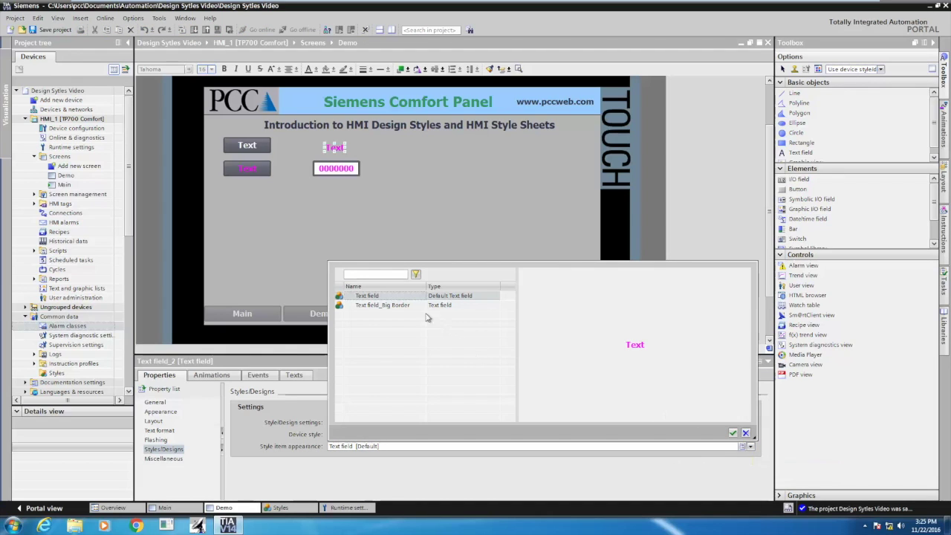
left_click(394, 305)
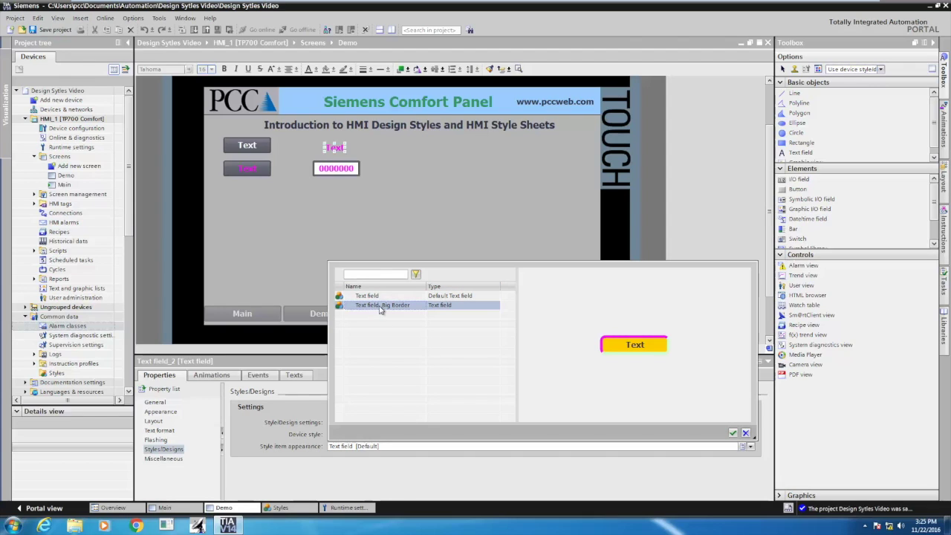
left_click(733, 433)
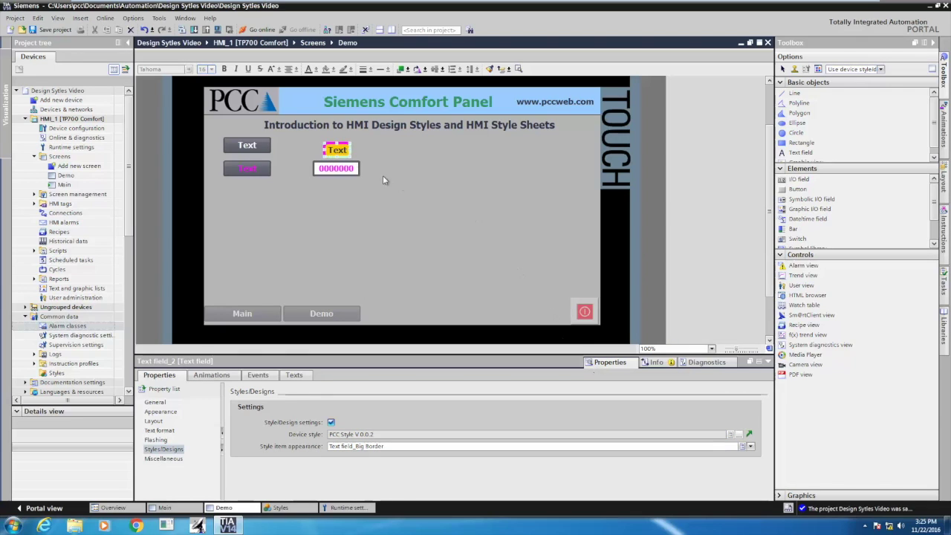
Step: Set the style item appearance of the I/O field below the text field to I/O field_Big Border
left_click(346, 169)
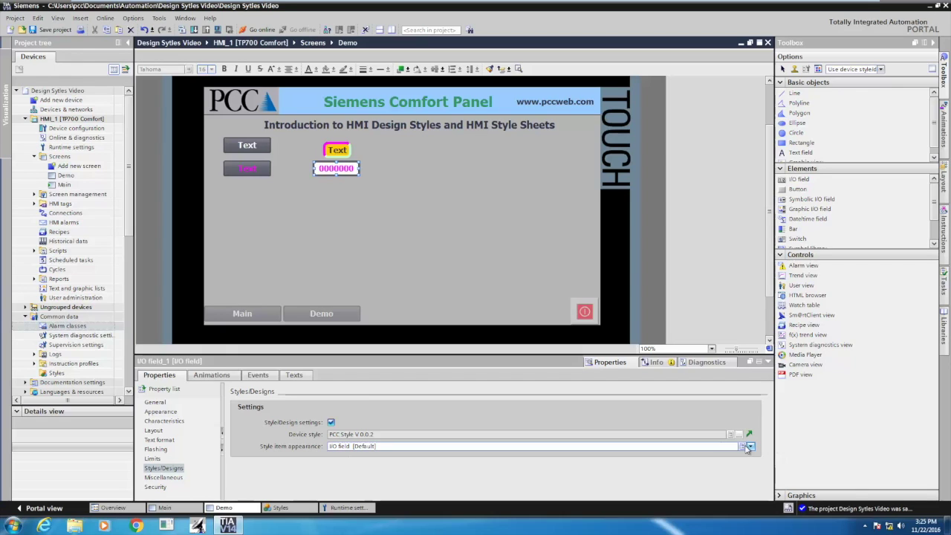
left_click(750, 446)
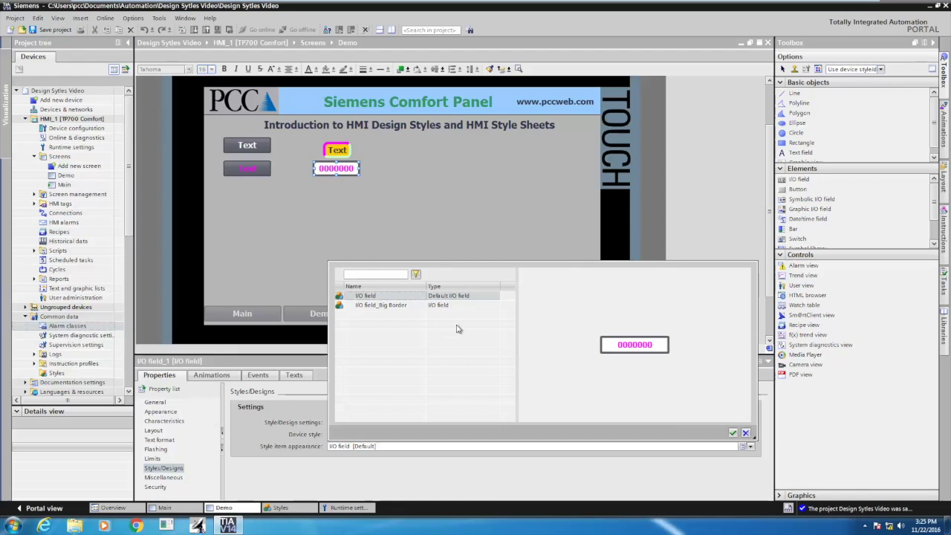
left_click(396, 307)
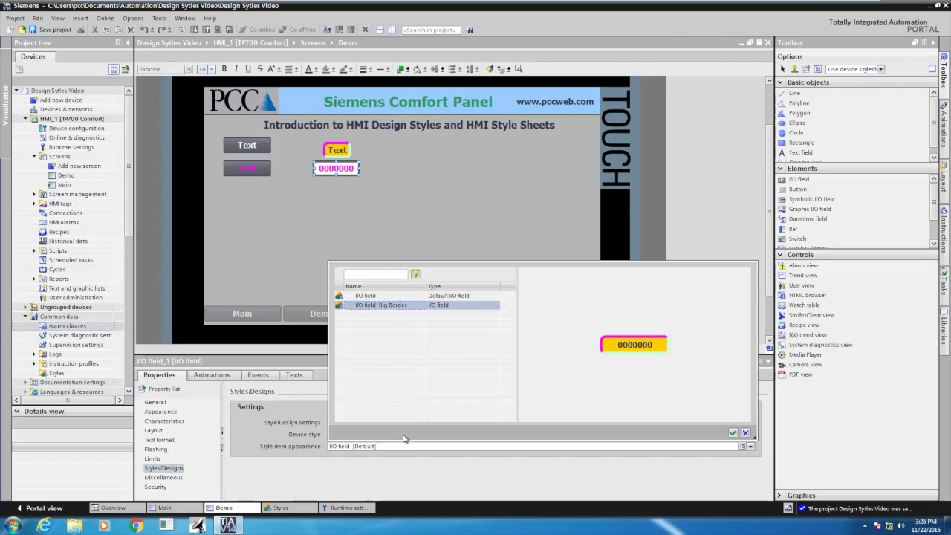
left_click(732, 433)
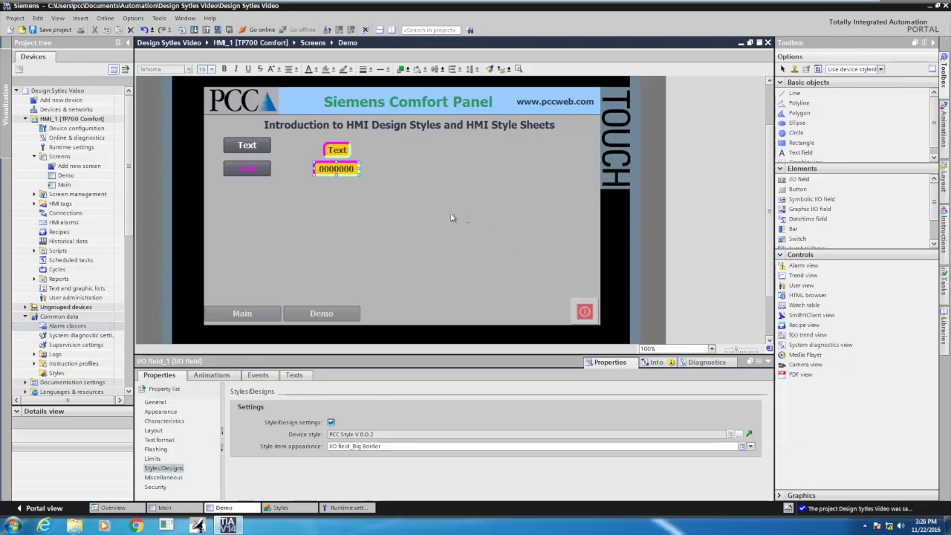